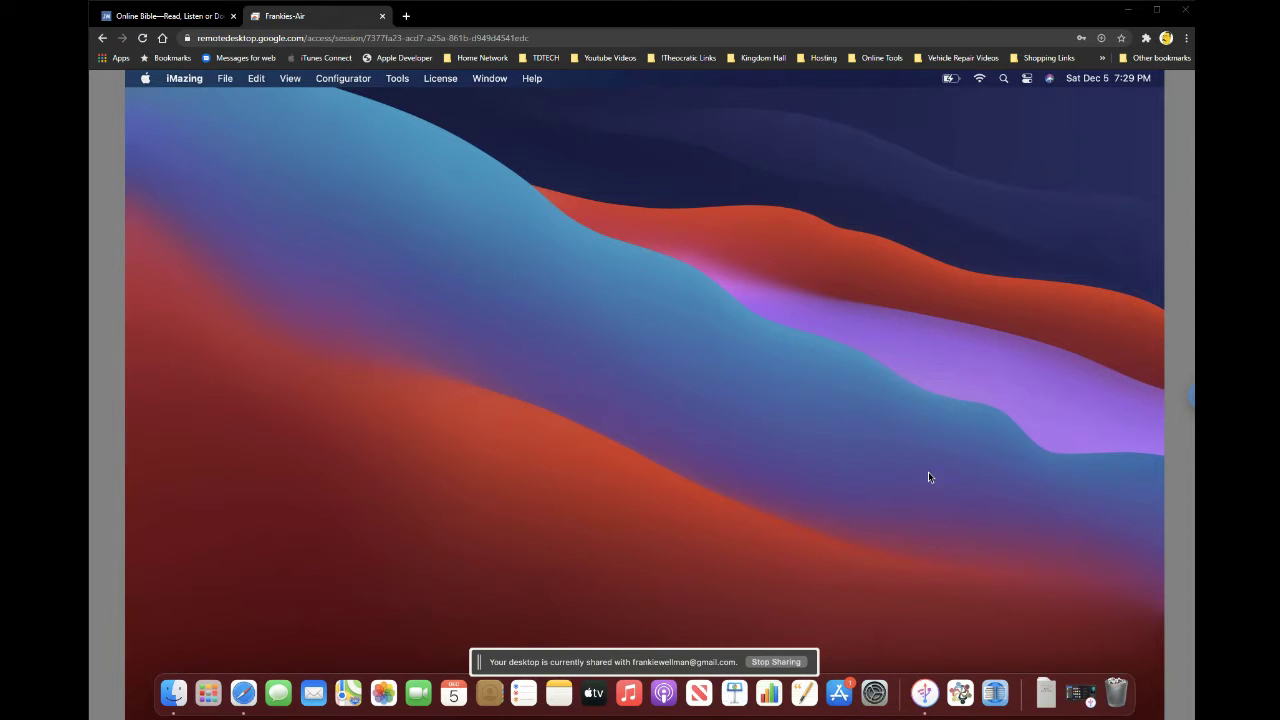
- Check the Mac's macOS version and chip in its system overview, and close the overview
left_click(141, 84)
left_click(178, 104)
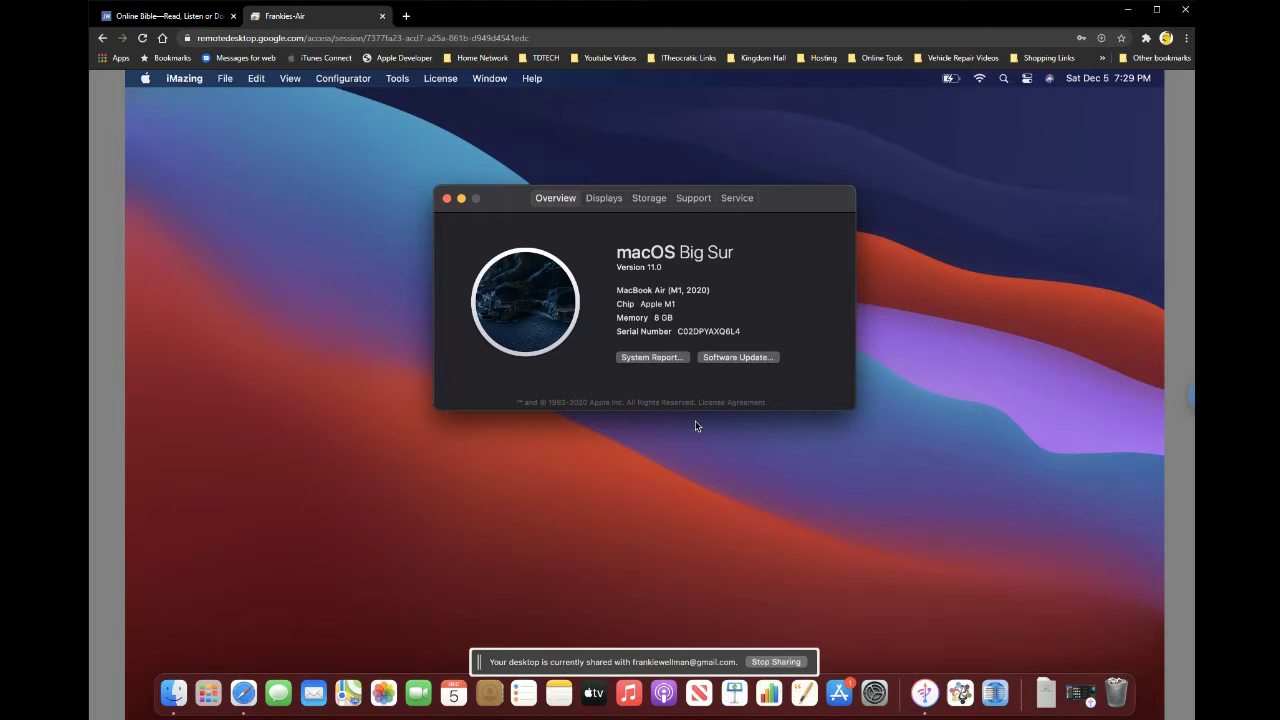
left_click(446, 199)
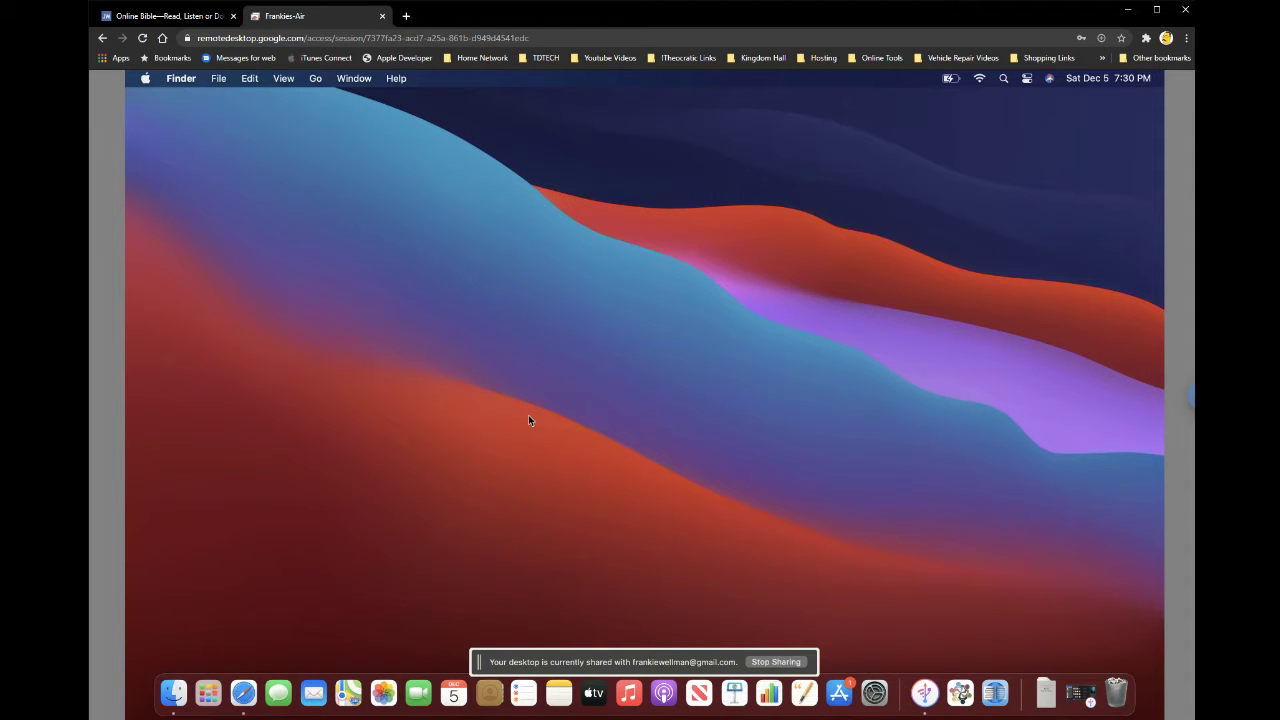
- Open JW Library and view the weekly Watchtower study article "Guard What Has Been Entrusted to You", returning to the meetings page
left_click(208, 693)
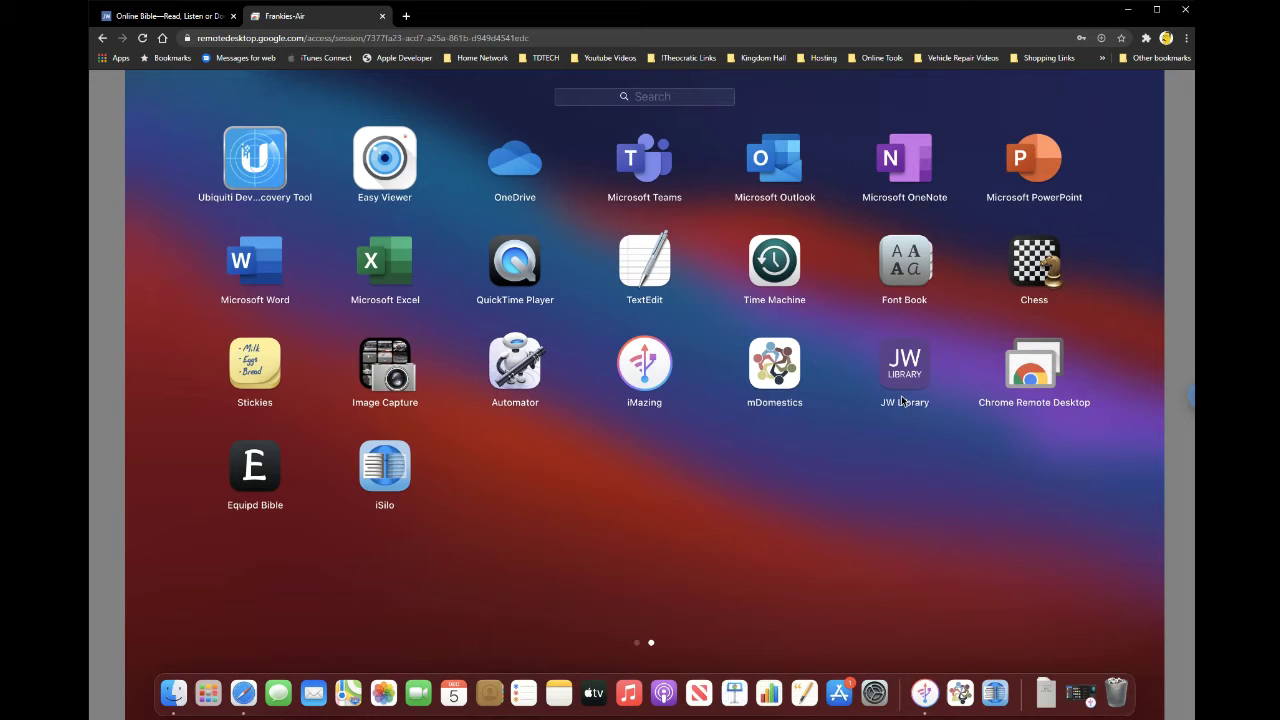
left_click(901, 395)
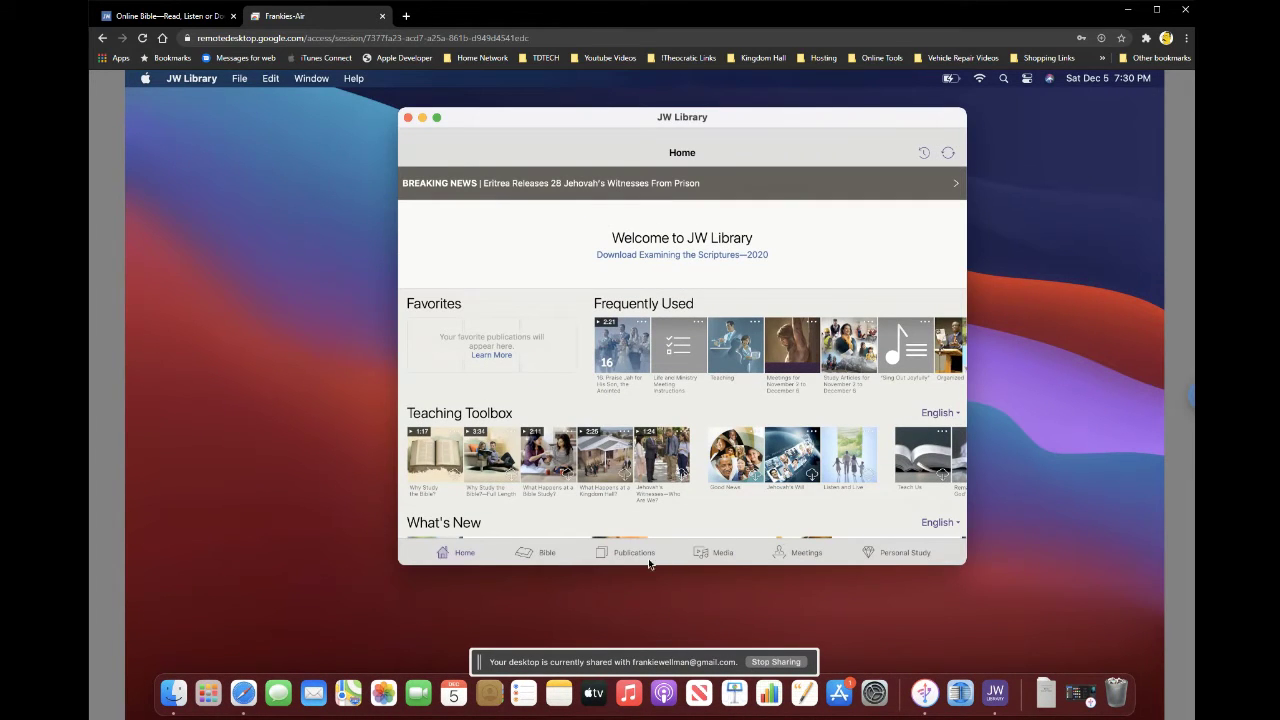
left_click(800, 556)
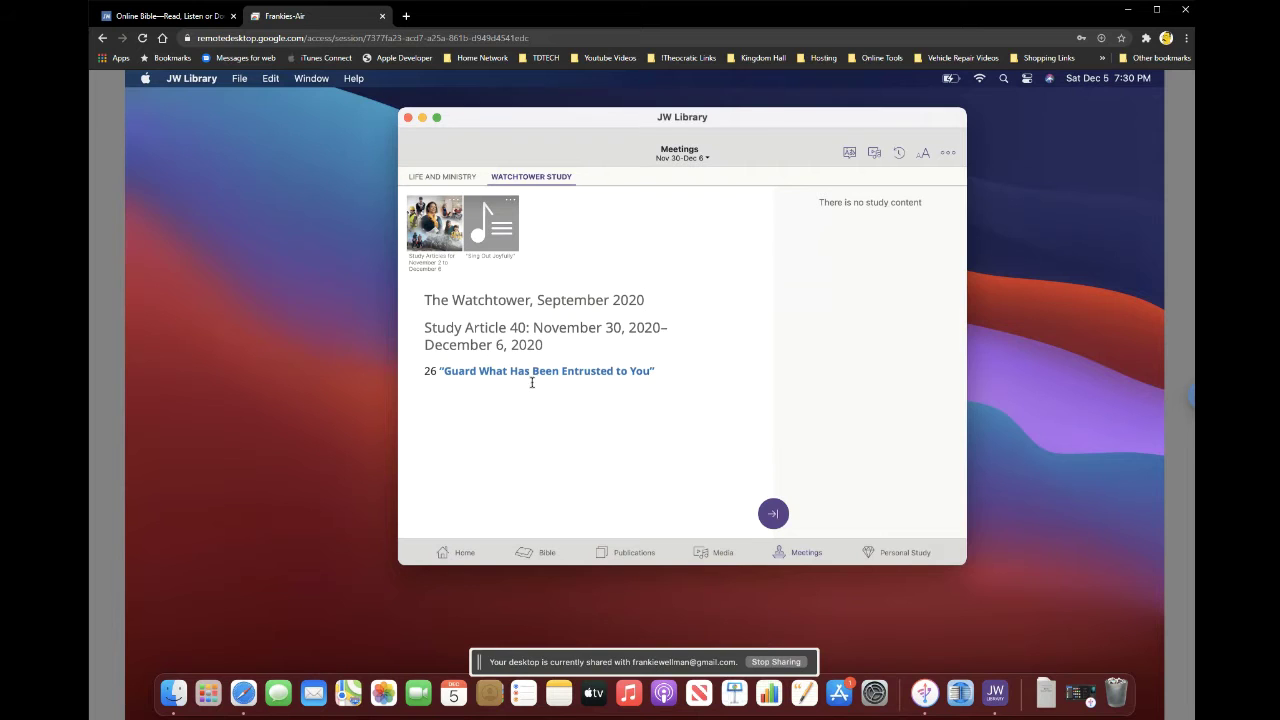
left_click(530, 371)
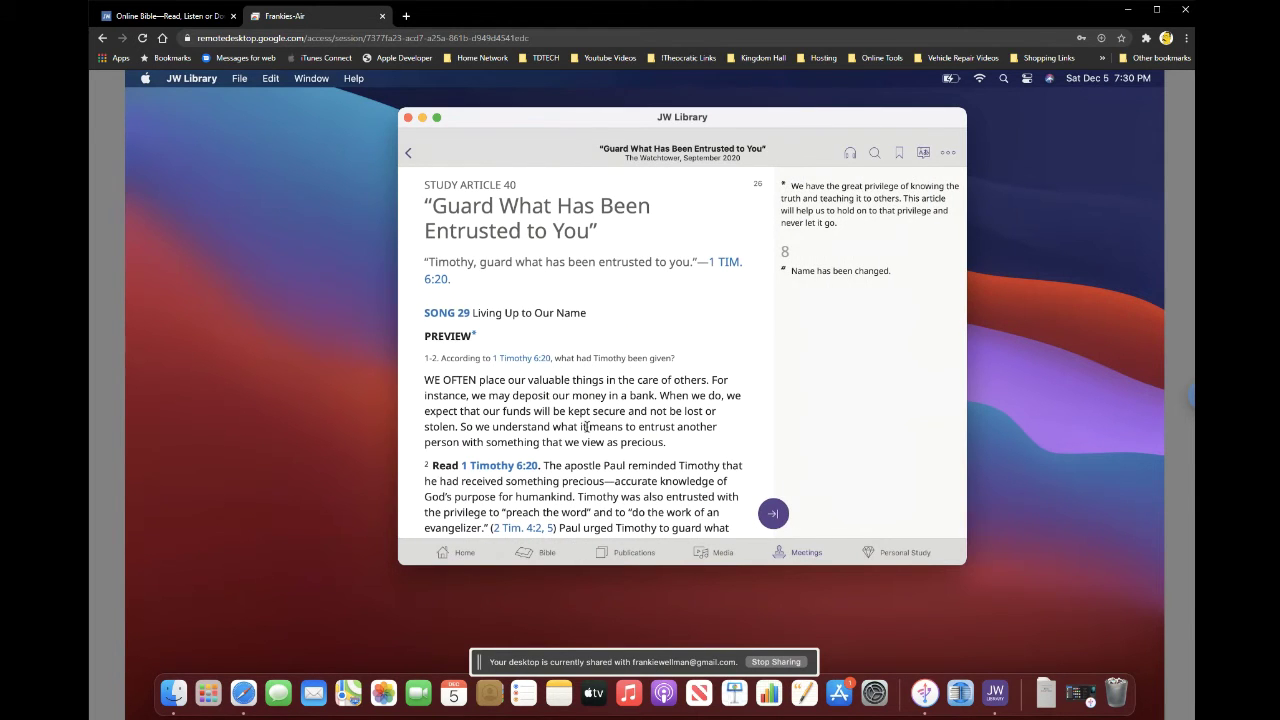
scroll(587, 430, "down", 3)
scroll(585, 425, "up", 3)
left_click(405, 149)
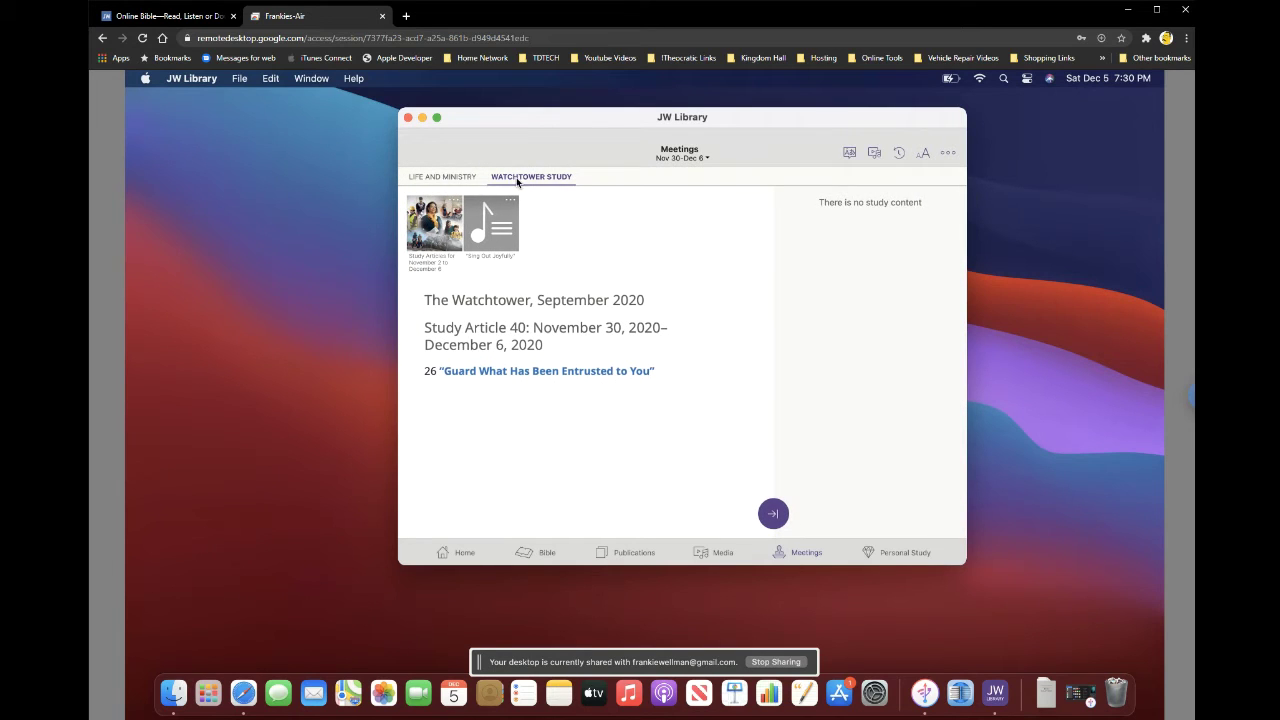
- Look through the Life and Ministry meeting workbook for November 30–December 6
left_click(445, 176)
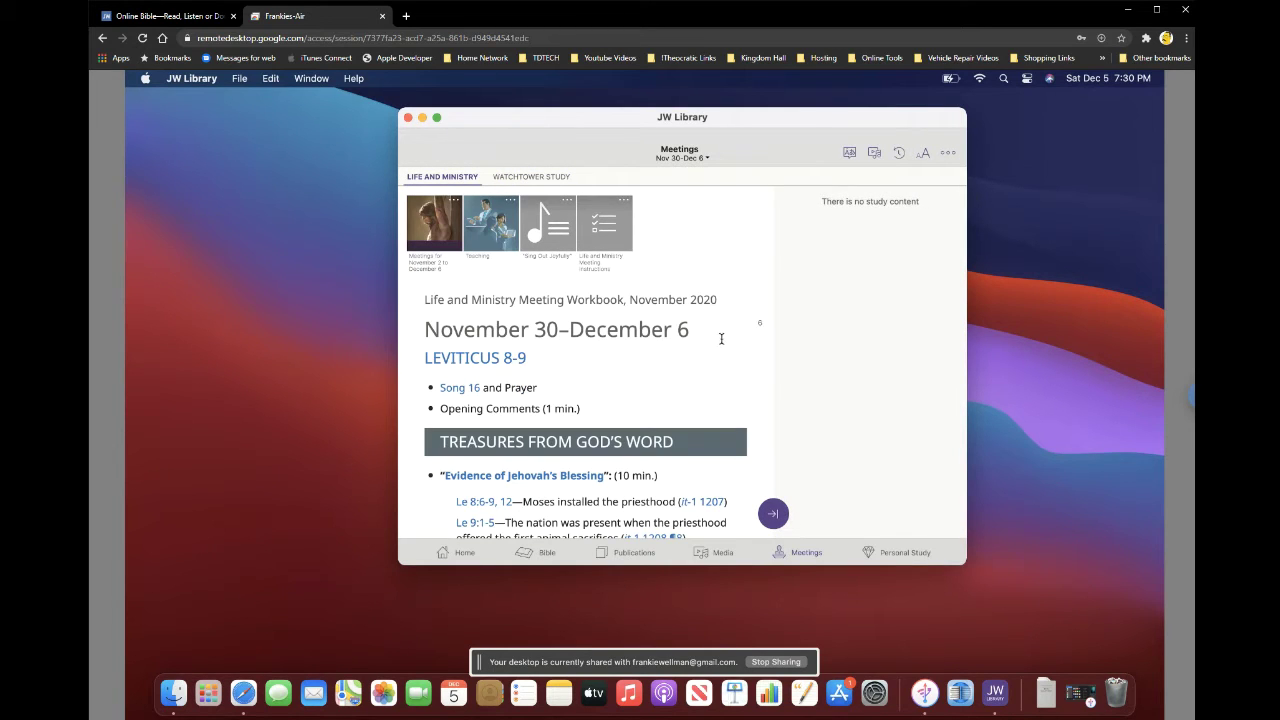
scroll(654, 355, "down", 4)
scroll(556, 322, "down", 3)
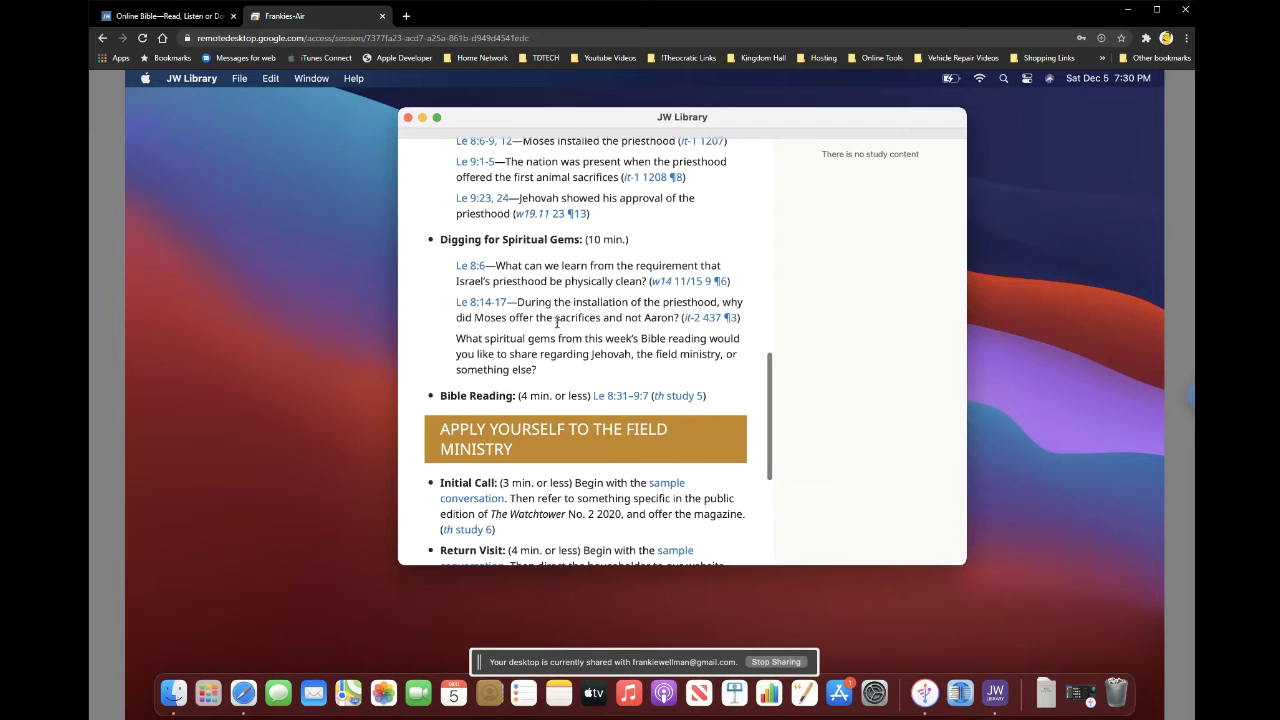
scroll(556, 322, "down", 4)
scroll(598, 340, "up", 4)
scroll(598, 340, "up", 5)
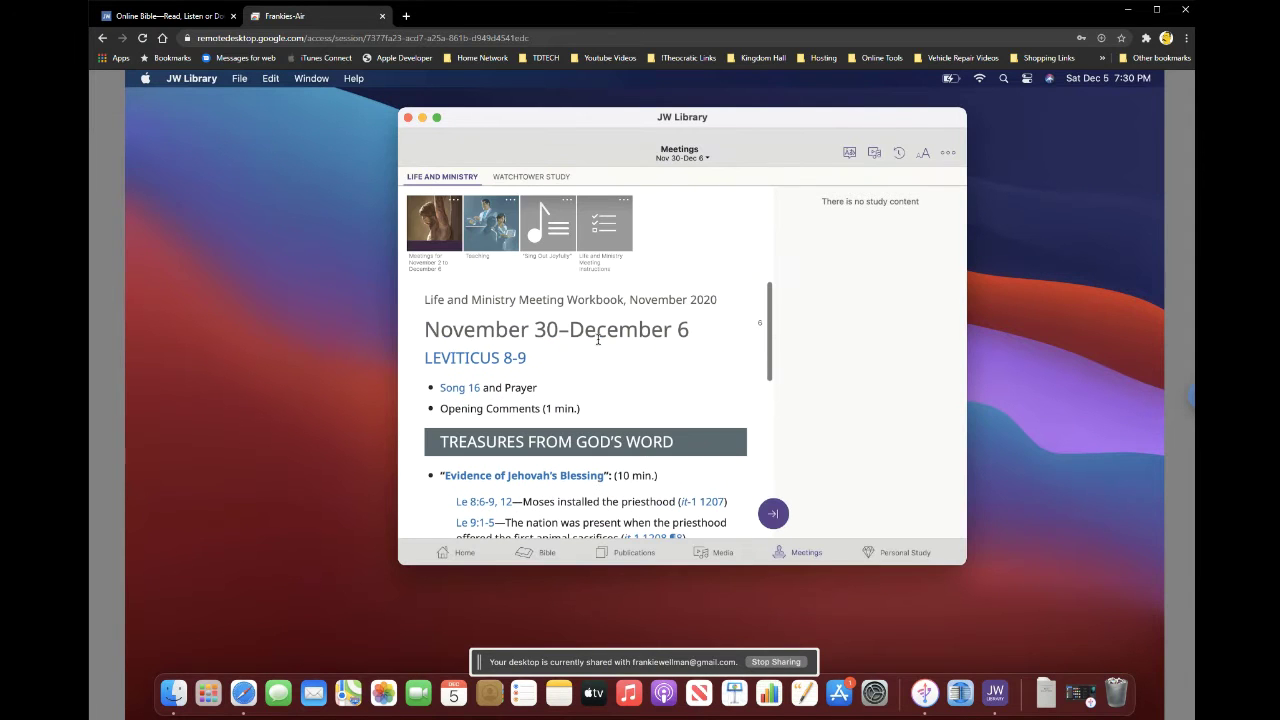
- Play and pause the Song 16 video from the meeting's media, and close the player and JW Library
left_click(869, 155)
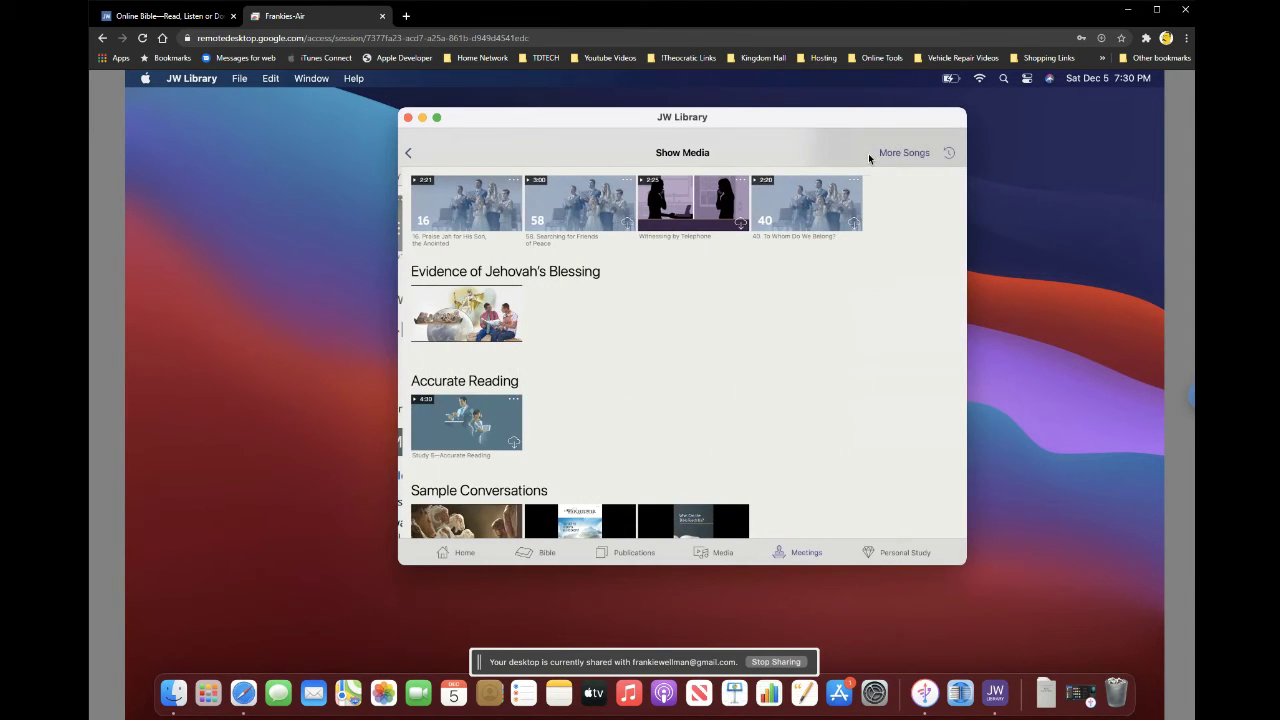
left_click(475, 212)
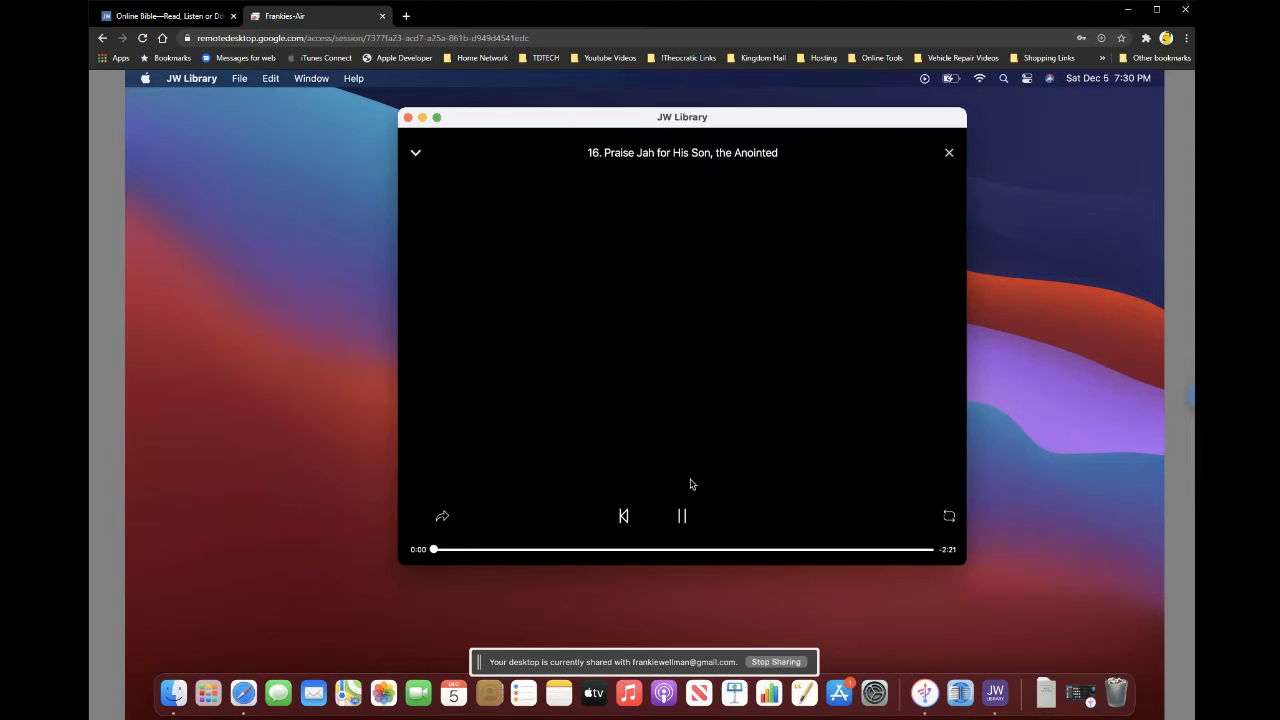
left_click(680, 516)
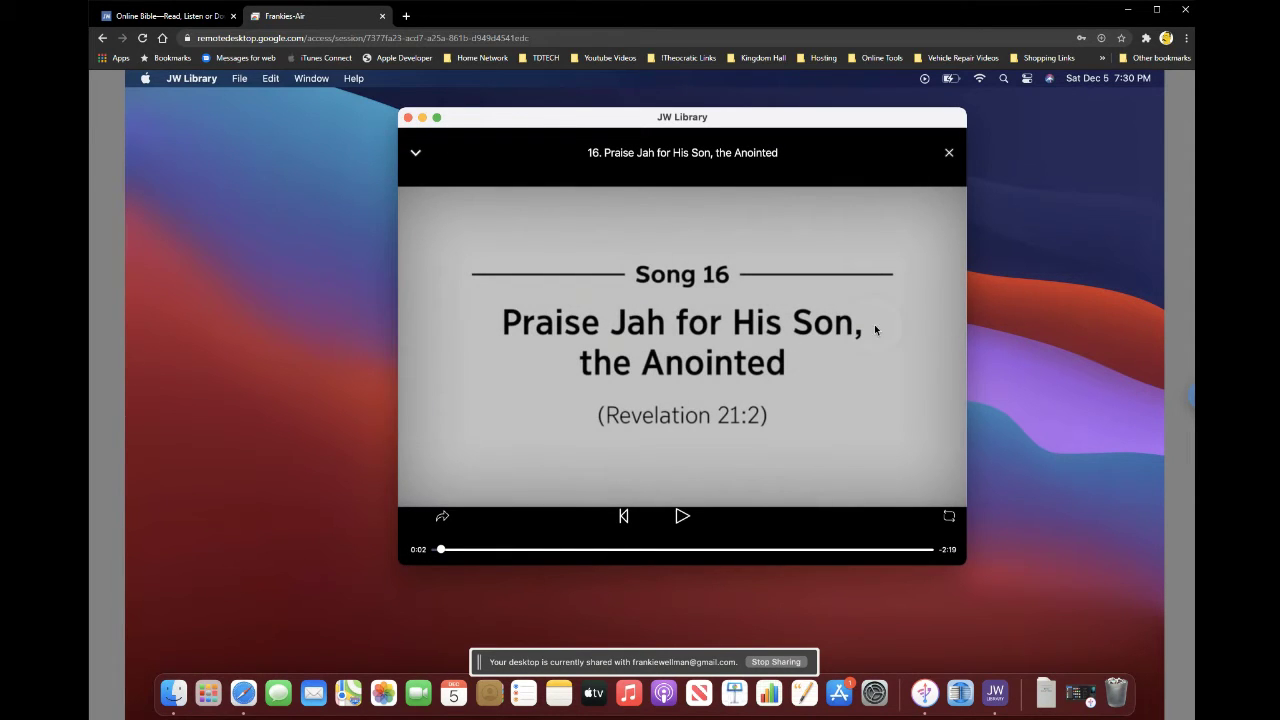
left_click(948, 153)
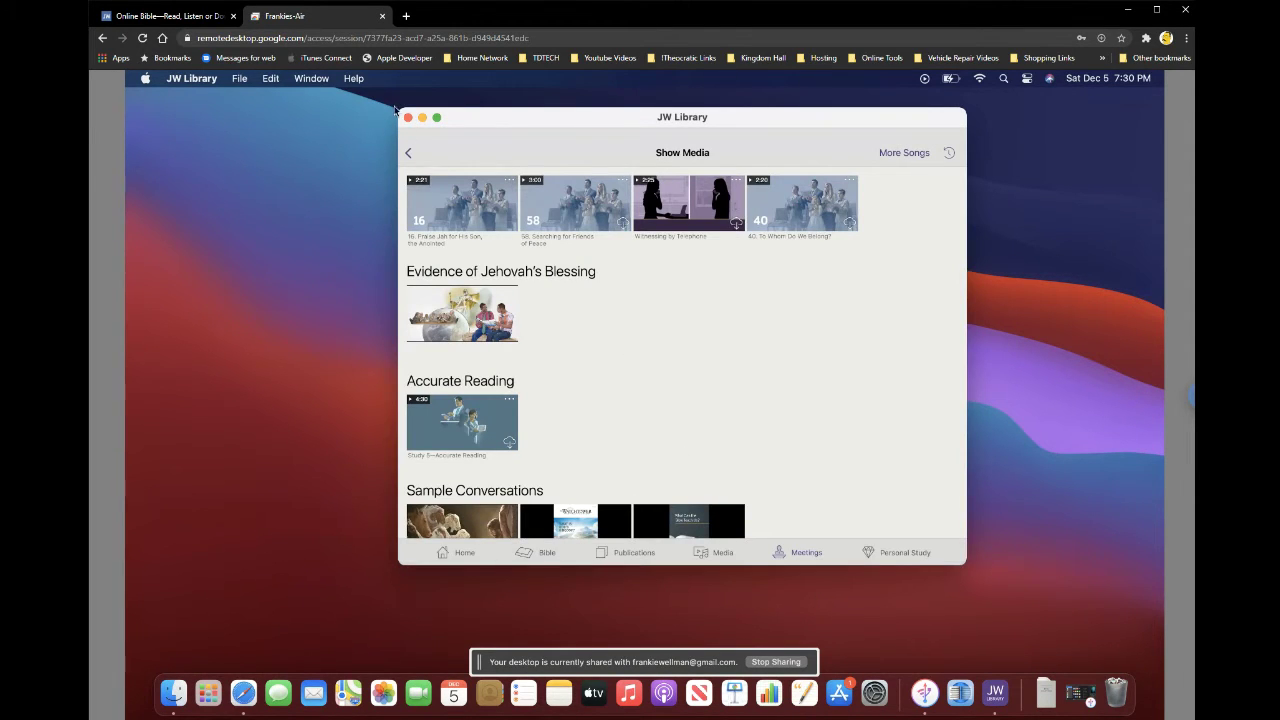
left_click(407, 117)
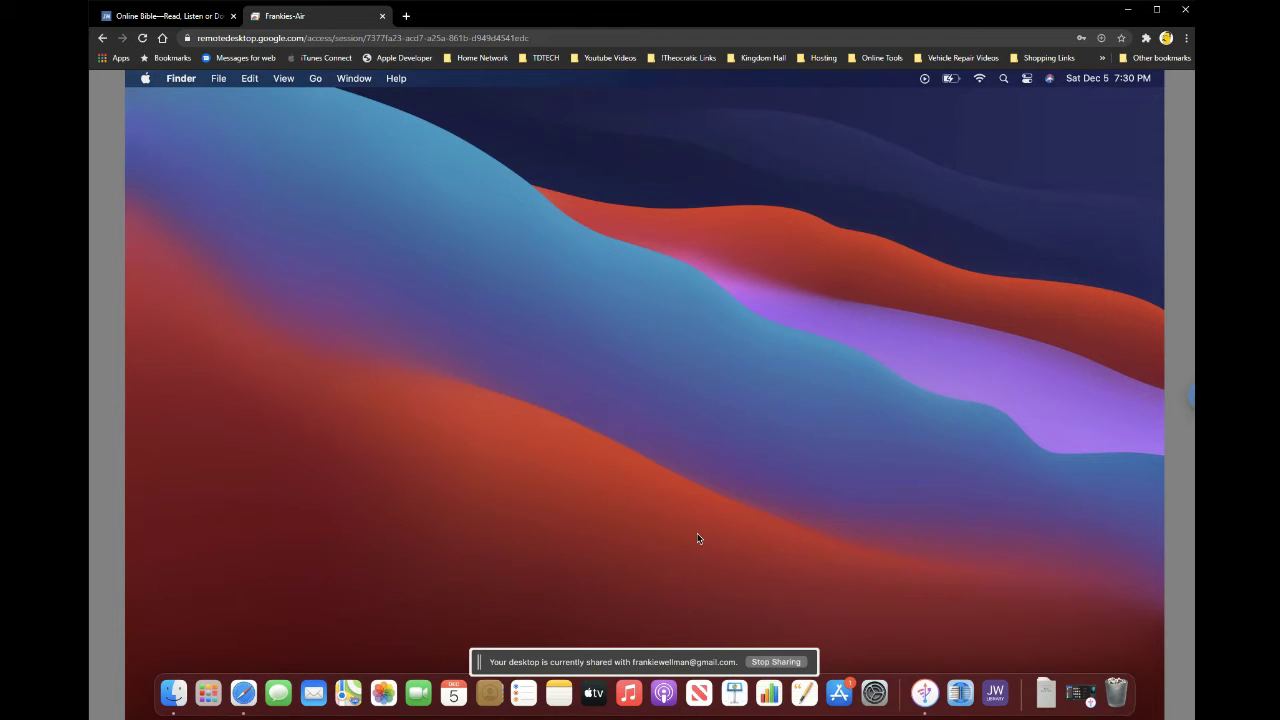
- Launch mDomestics from the installed apps to view its start screen, and close its window
left_click(208, 692)
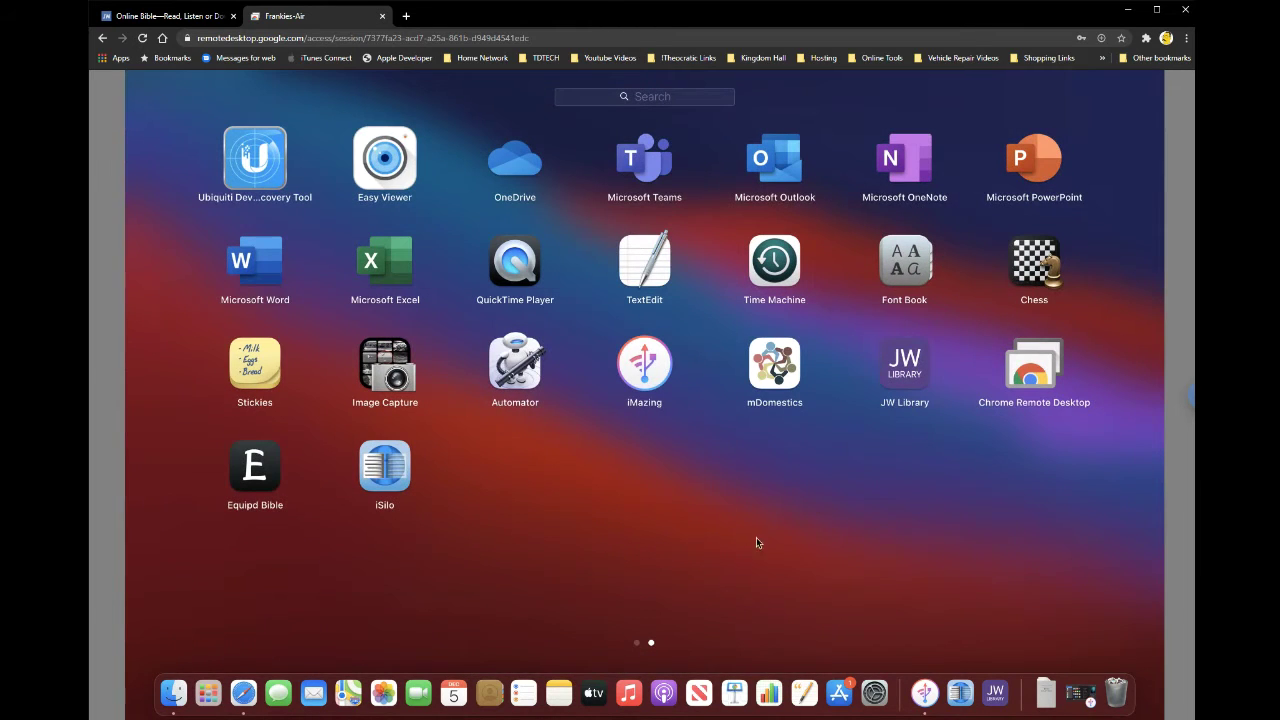
left_click(770, 386)
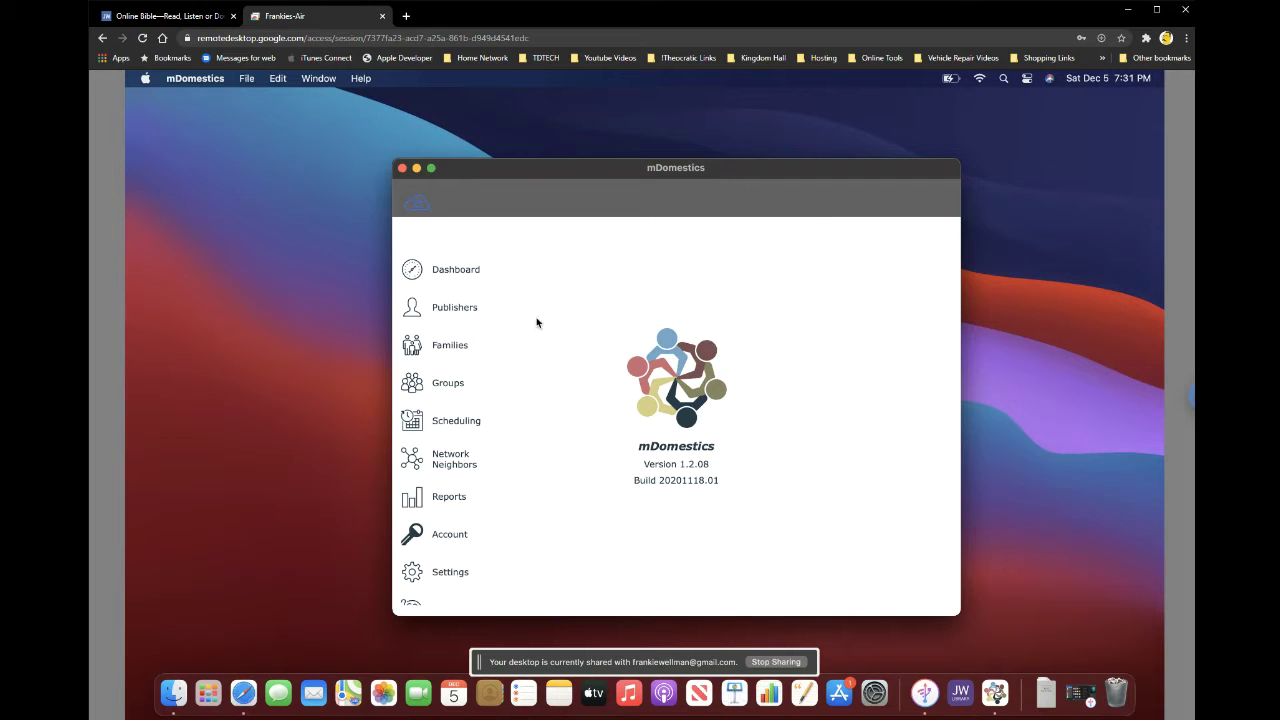
left_click(400, 168)
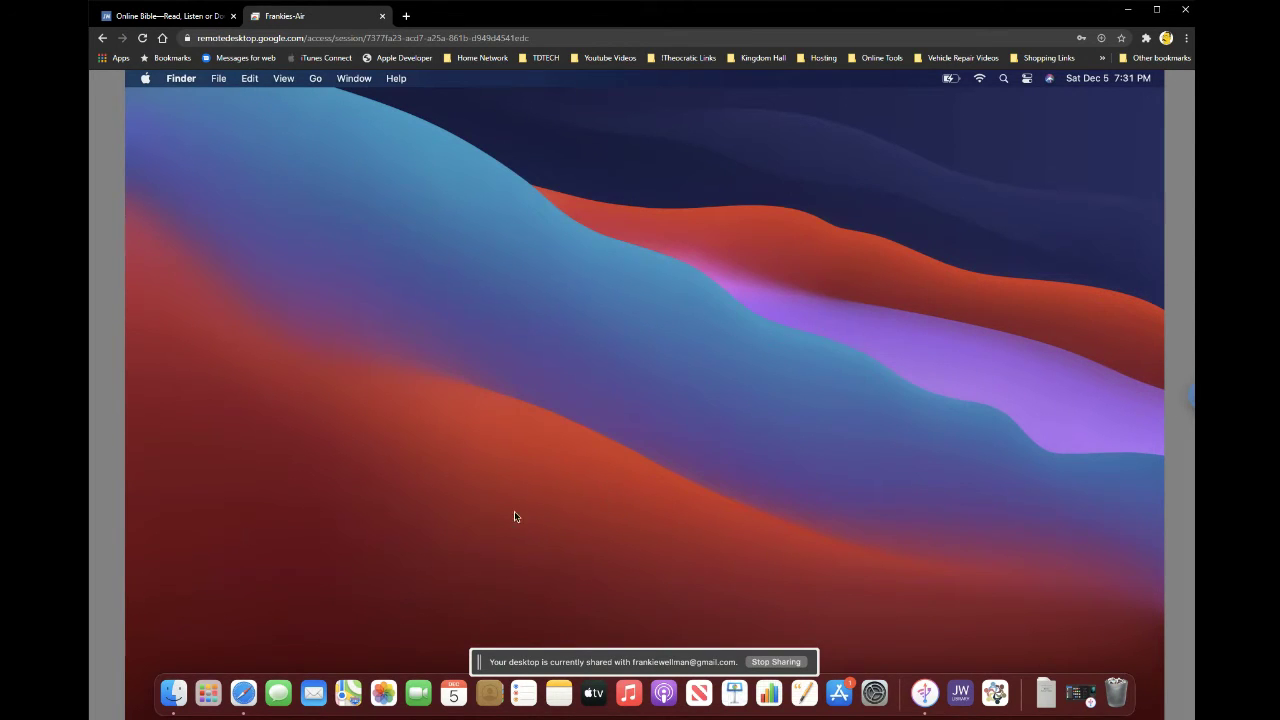
- Visit imazing.com in Safari to view the iMazing download page, and close the browser window
left_click(243, 693)
left_click(552, 110)
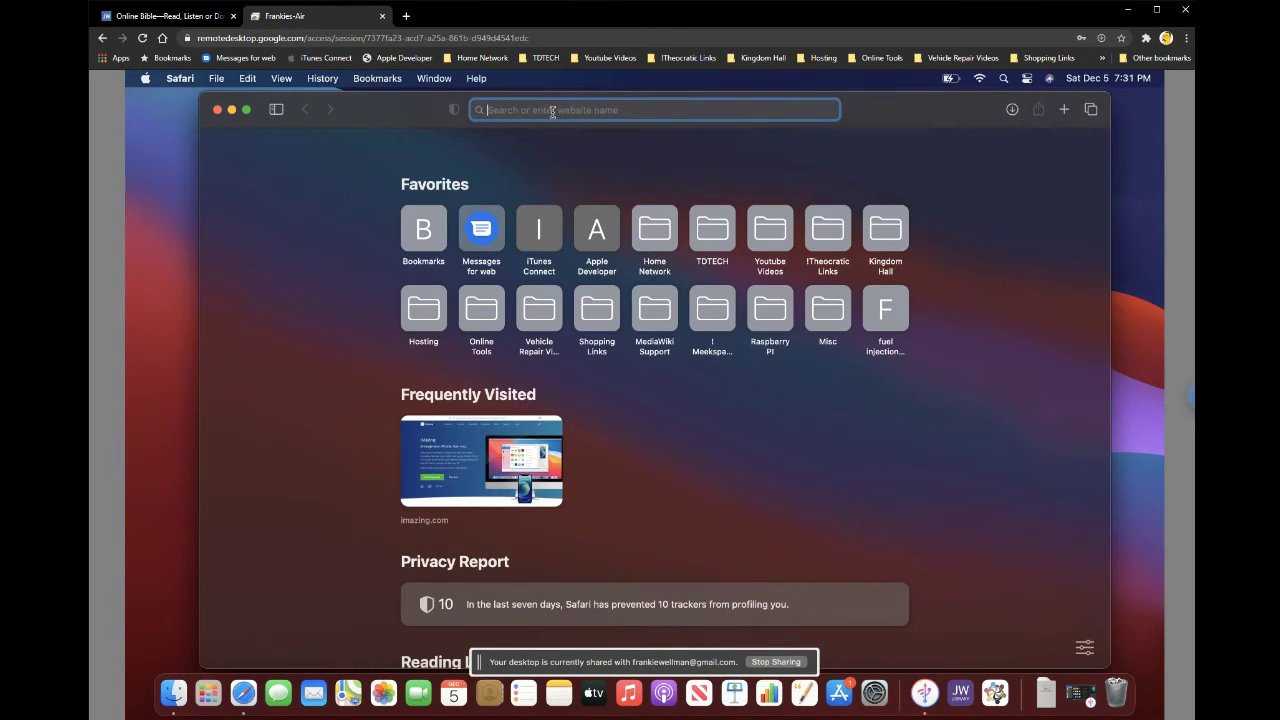
type("imazing.com")
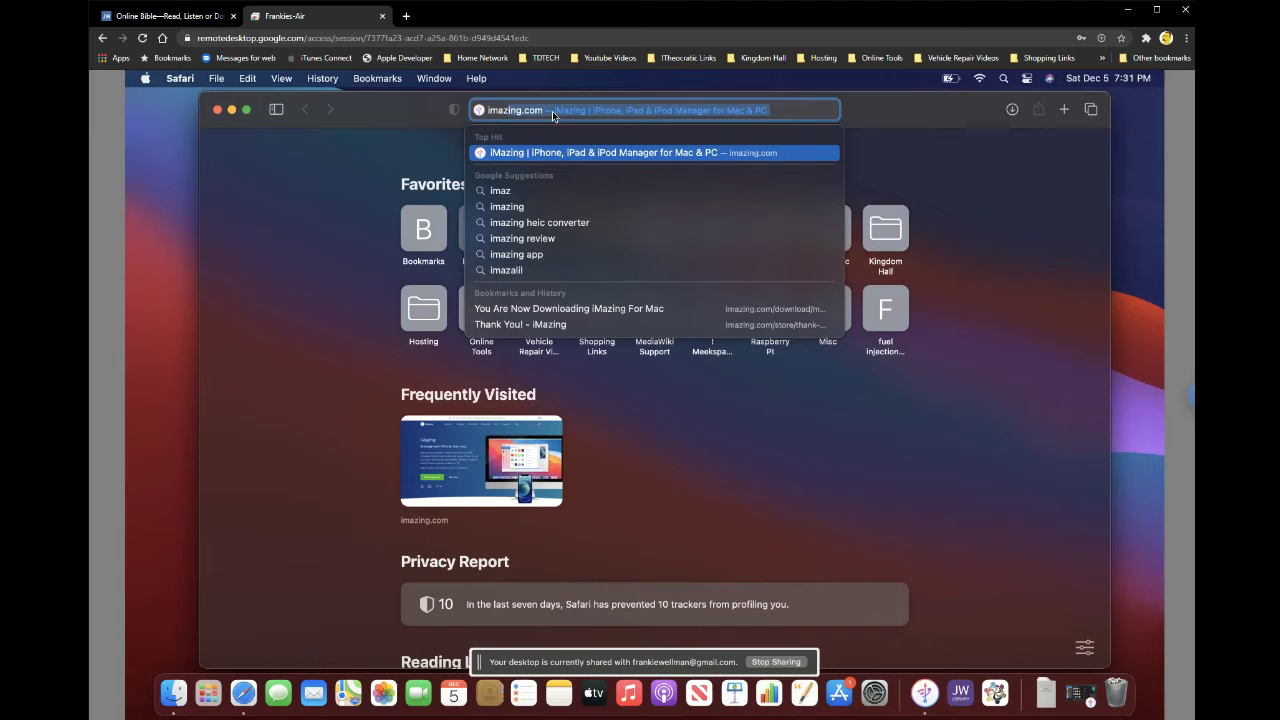
left_click(545, 153)
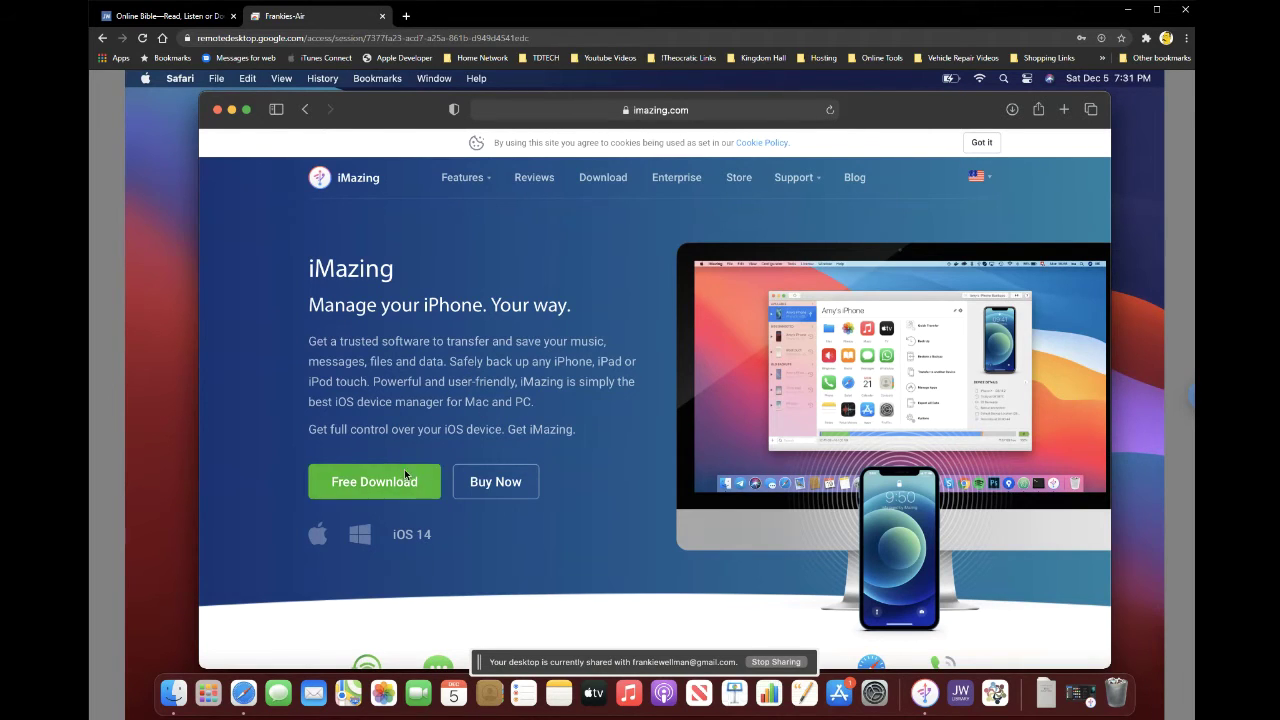
left_click(211, 110)
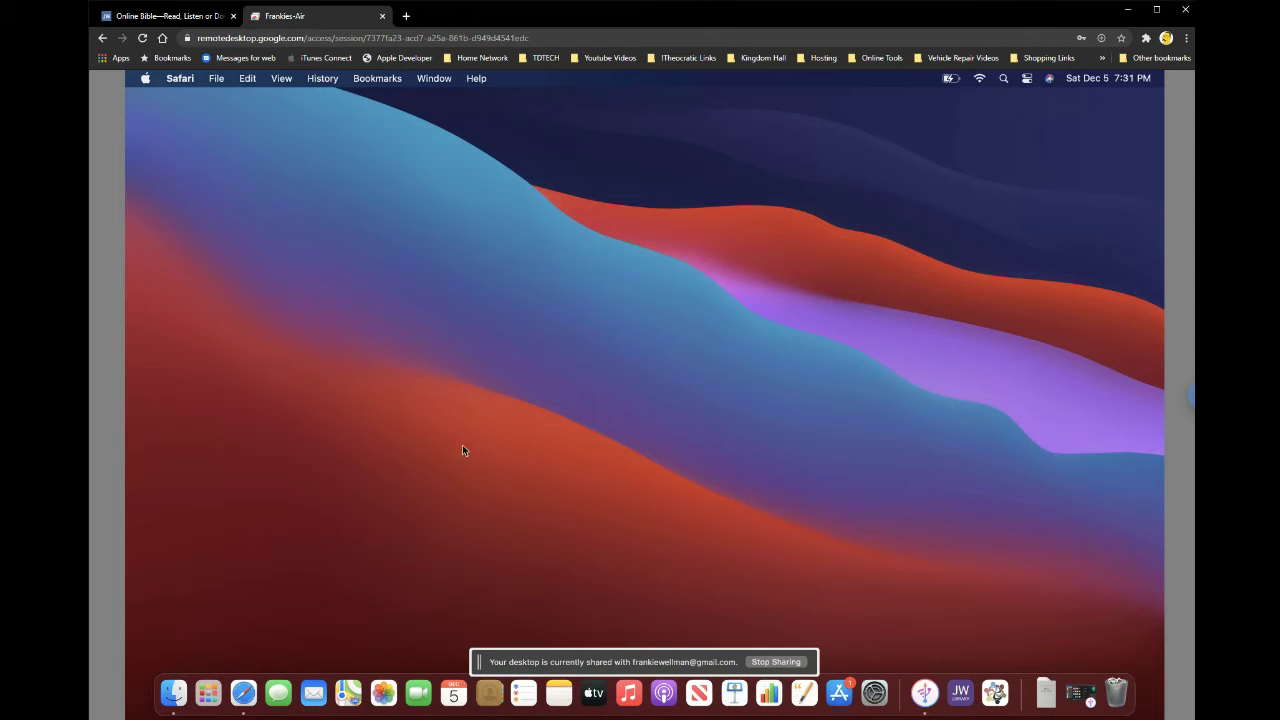
- Switch to iMazing and open app management for the connected iPad Pro
left_click(924, 692)
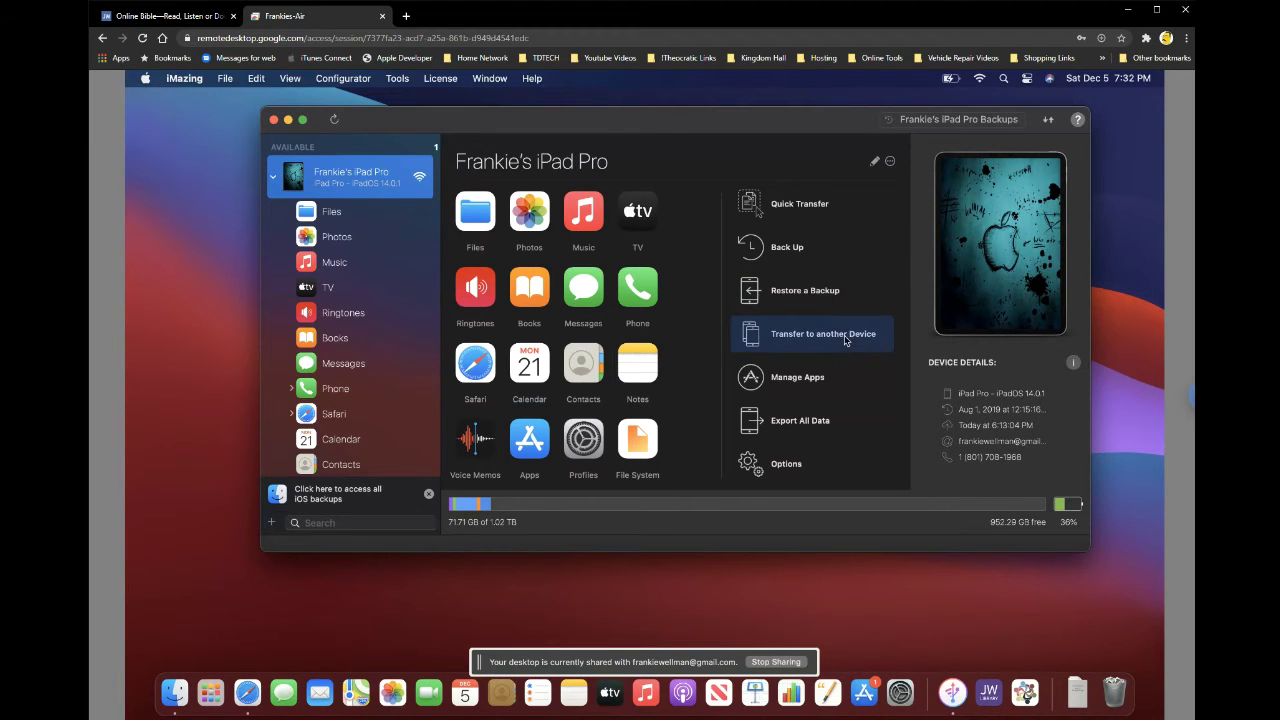
left_click(816, 383)
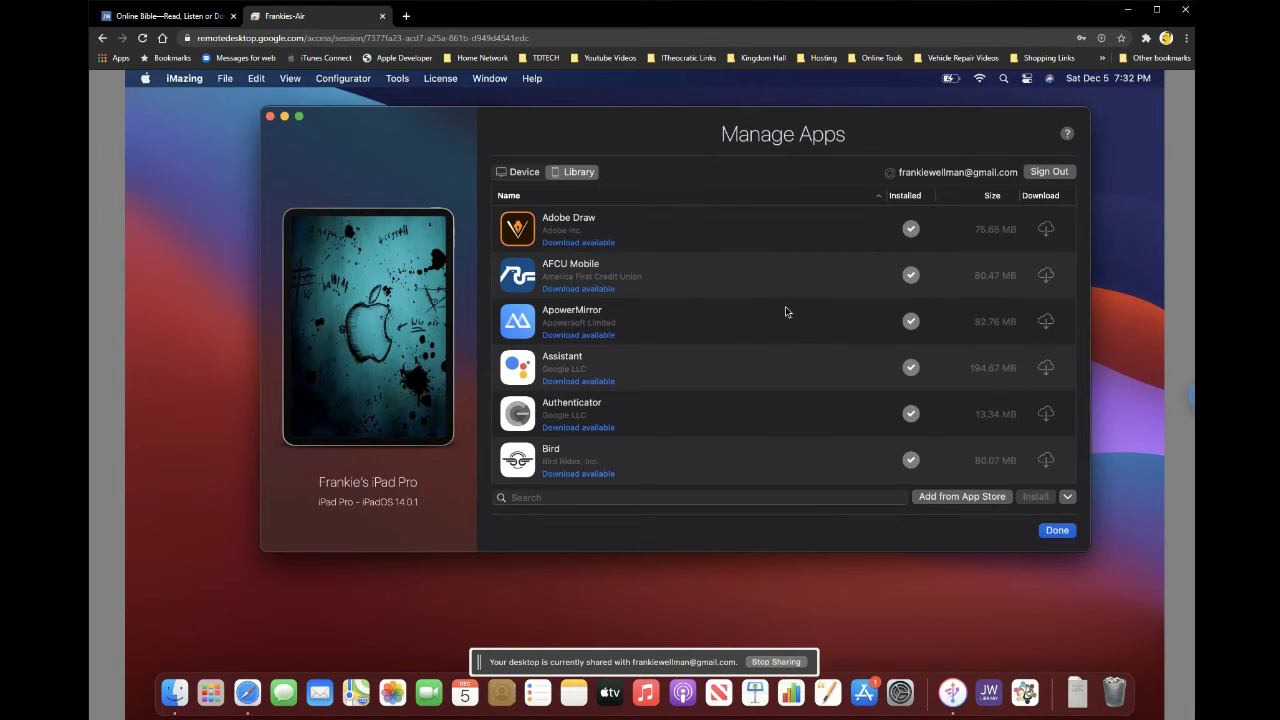
- Find JW Language in the iPad's app library and request its download
scroll(764, 336, "down", 5)
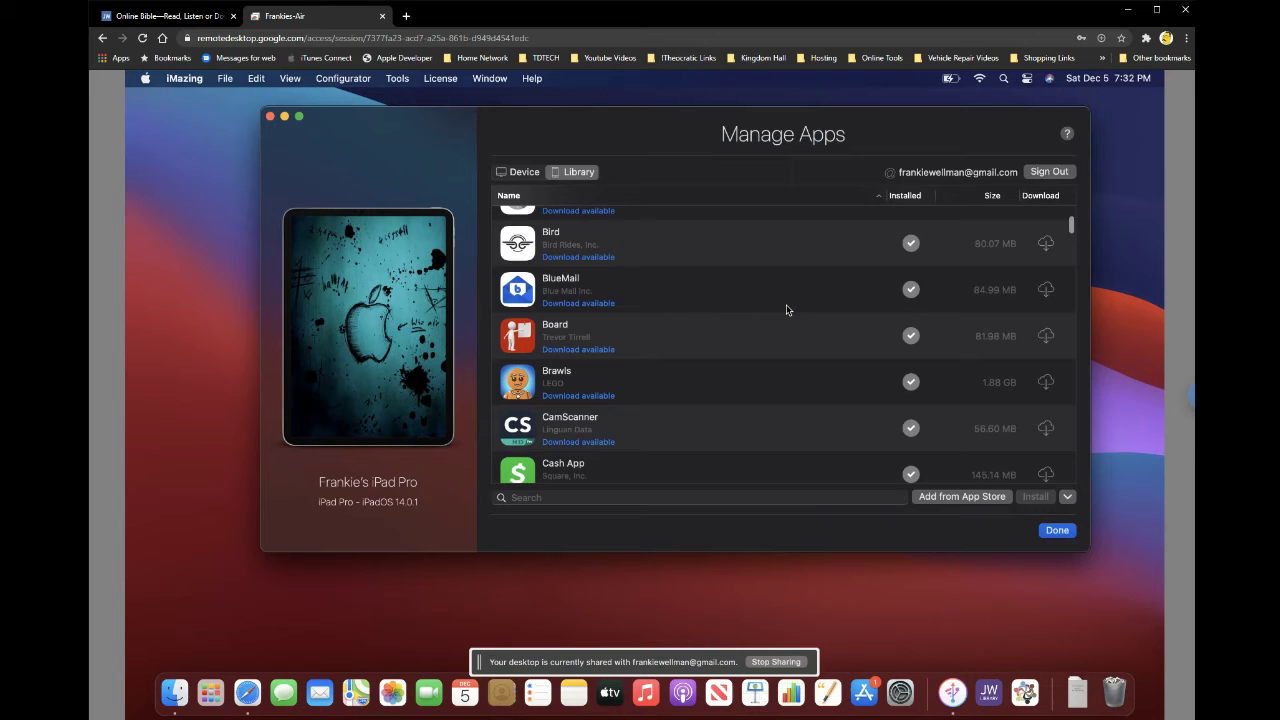
scroll(786, 310, "down", 8)
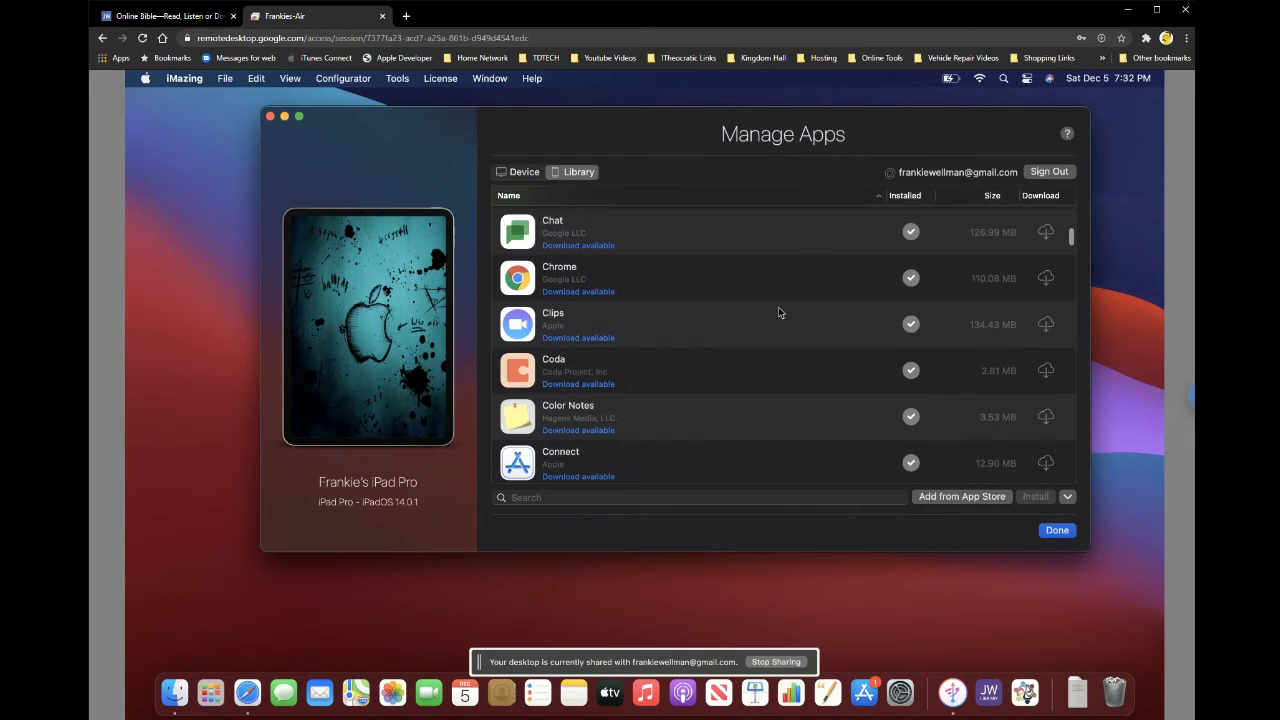
scroll(782, 300, "down", 12)
scroll(786, 272, "down", 10)
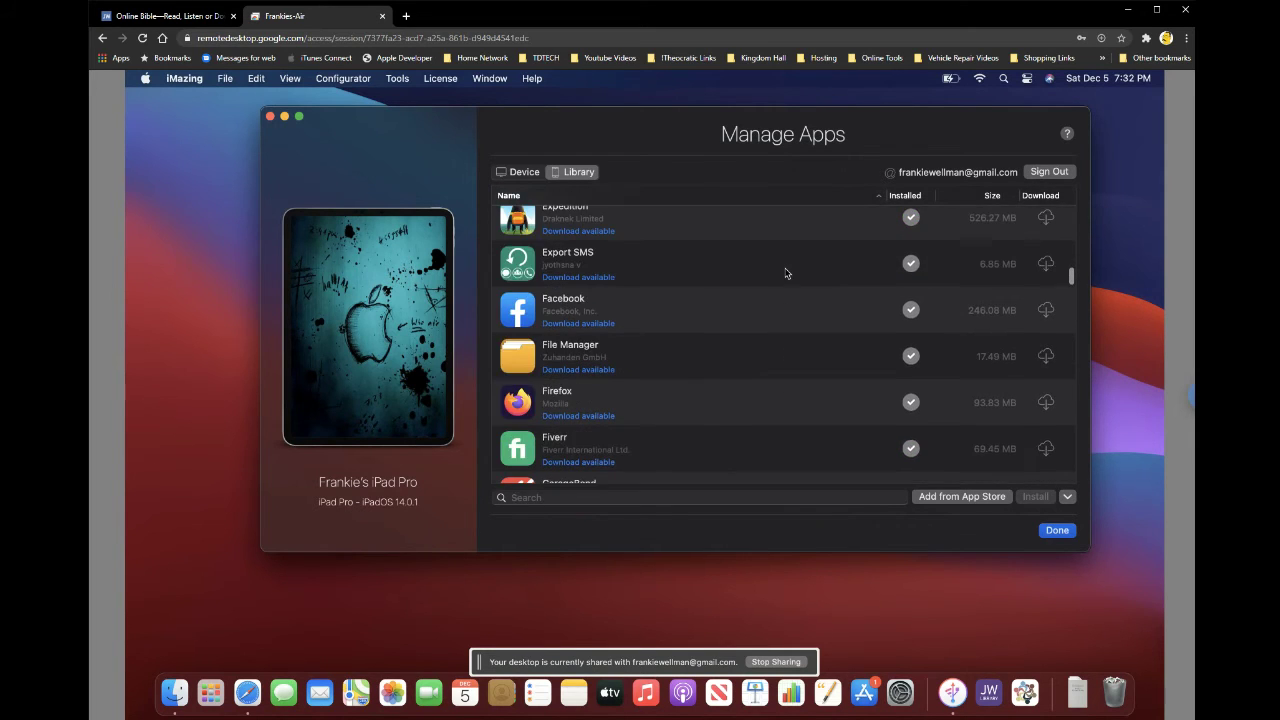
scroll(784, 272, "down", 9)
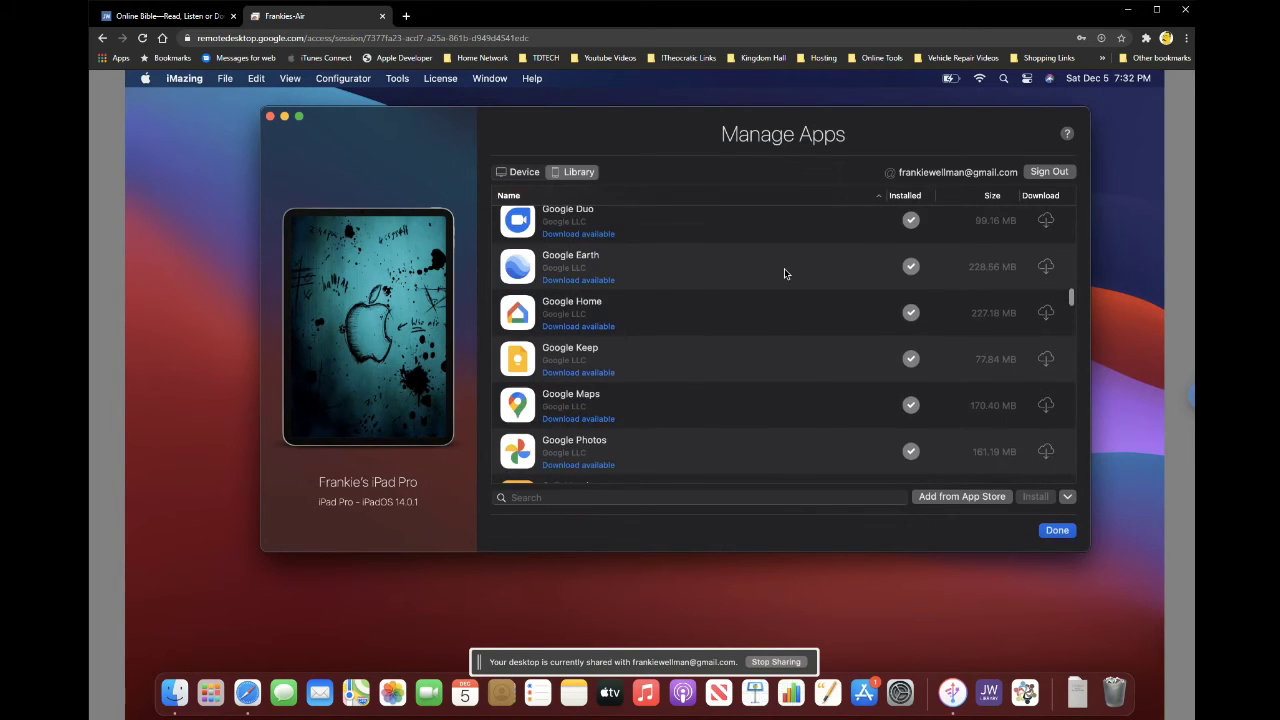
scroll(772, 296, "down", 4)
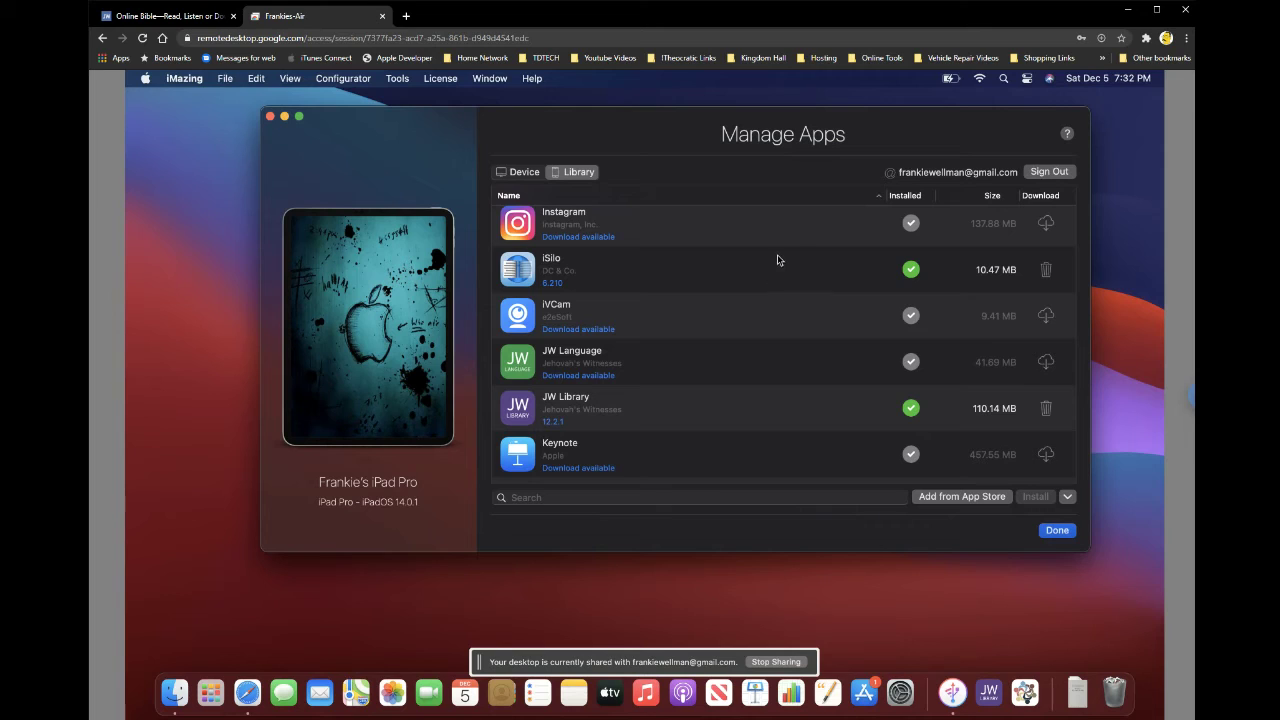
scroll(752, 247, "down", 3)
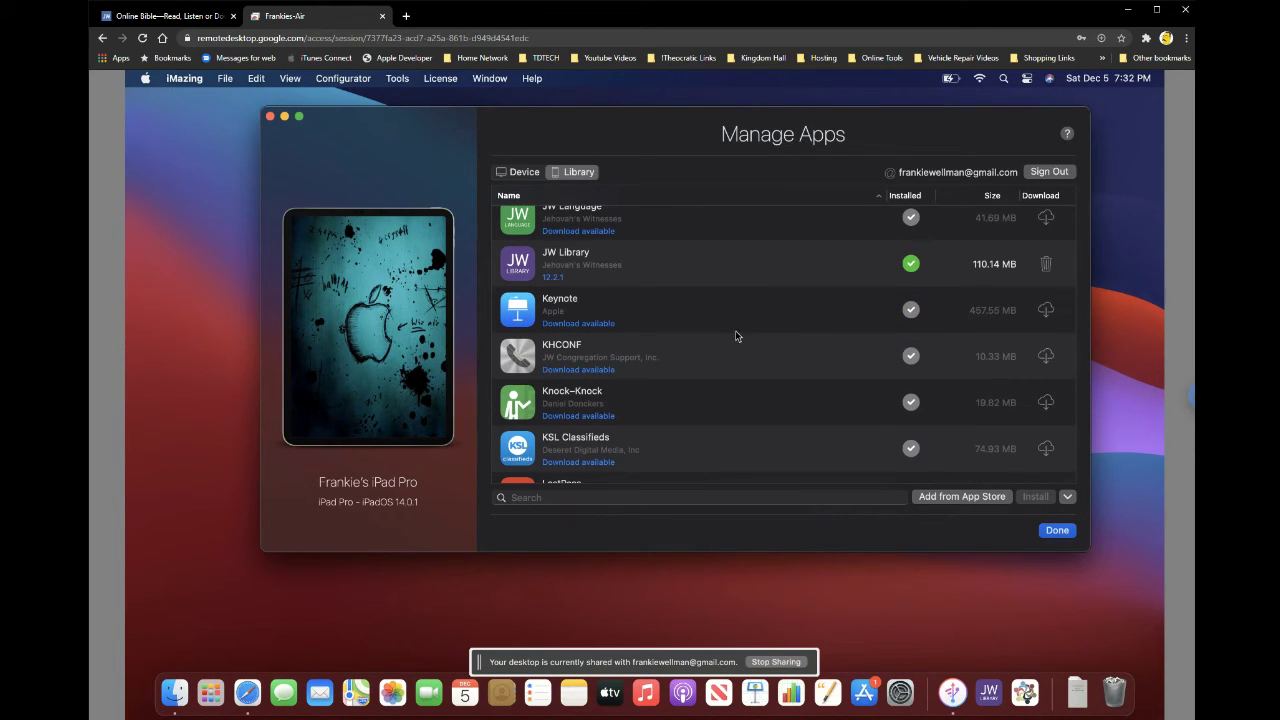
scroll(735, 335, "up", 2)
left_click(625, 291)
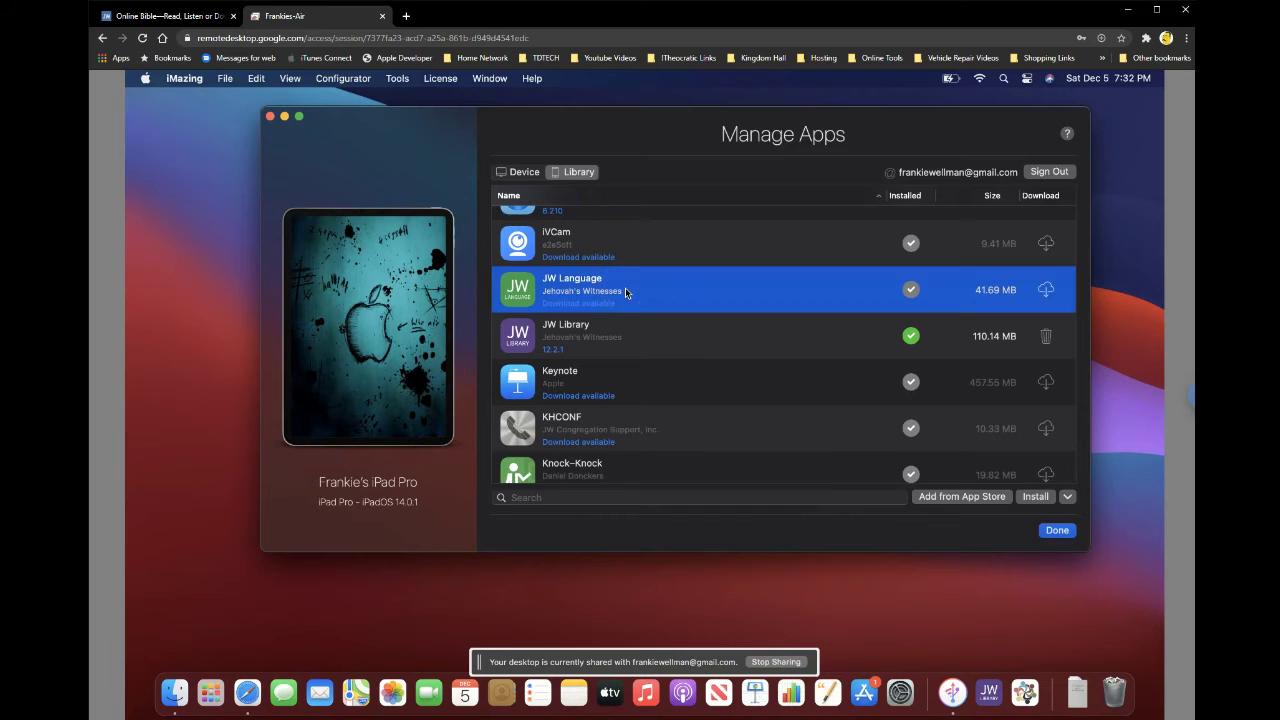
left_click(1046, 290)
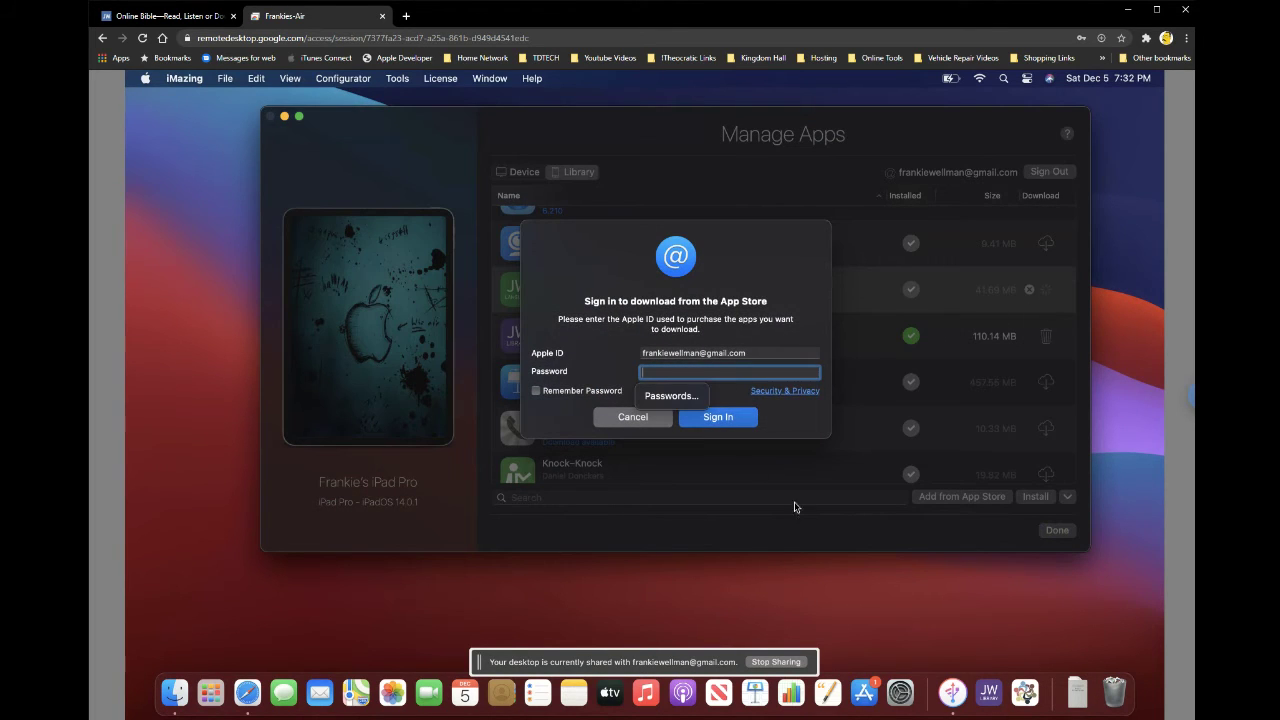
- Enter the Apple ID password and sign in to the App Store to download JW Language
type("•••••••")
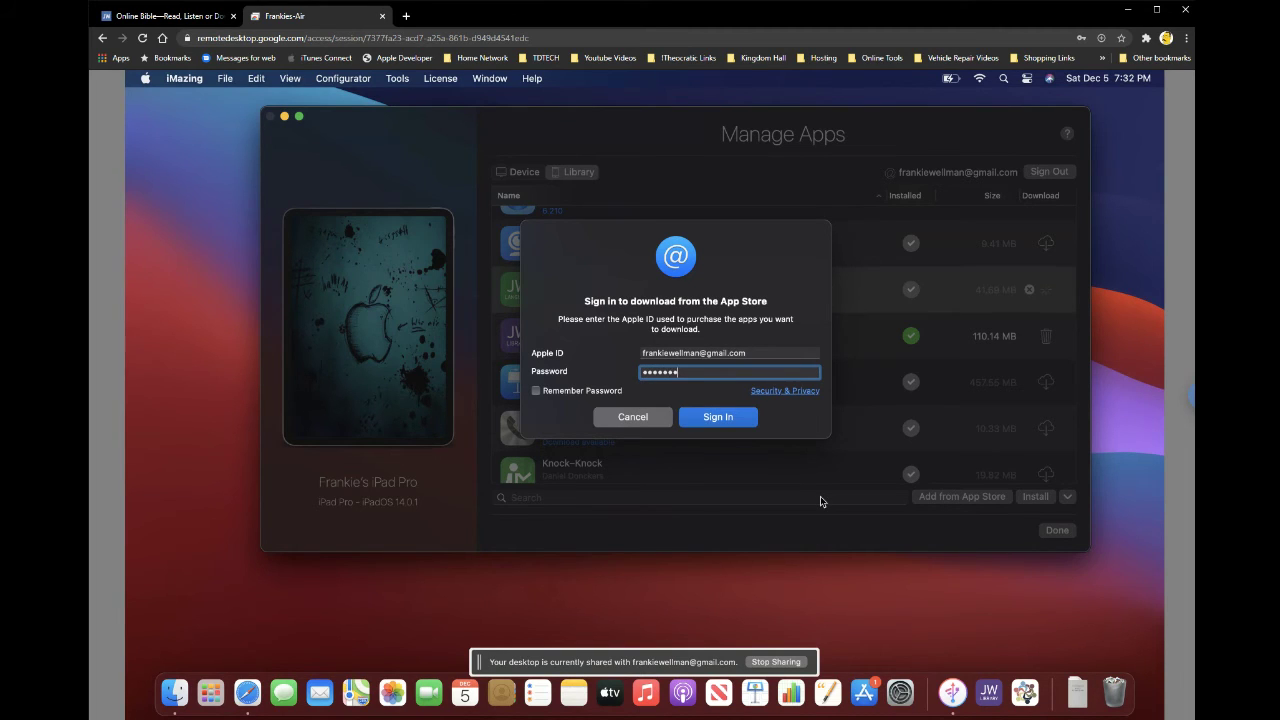
type("••••••")
key("Return")
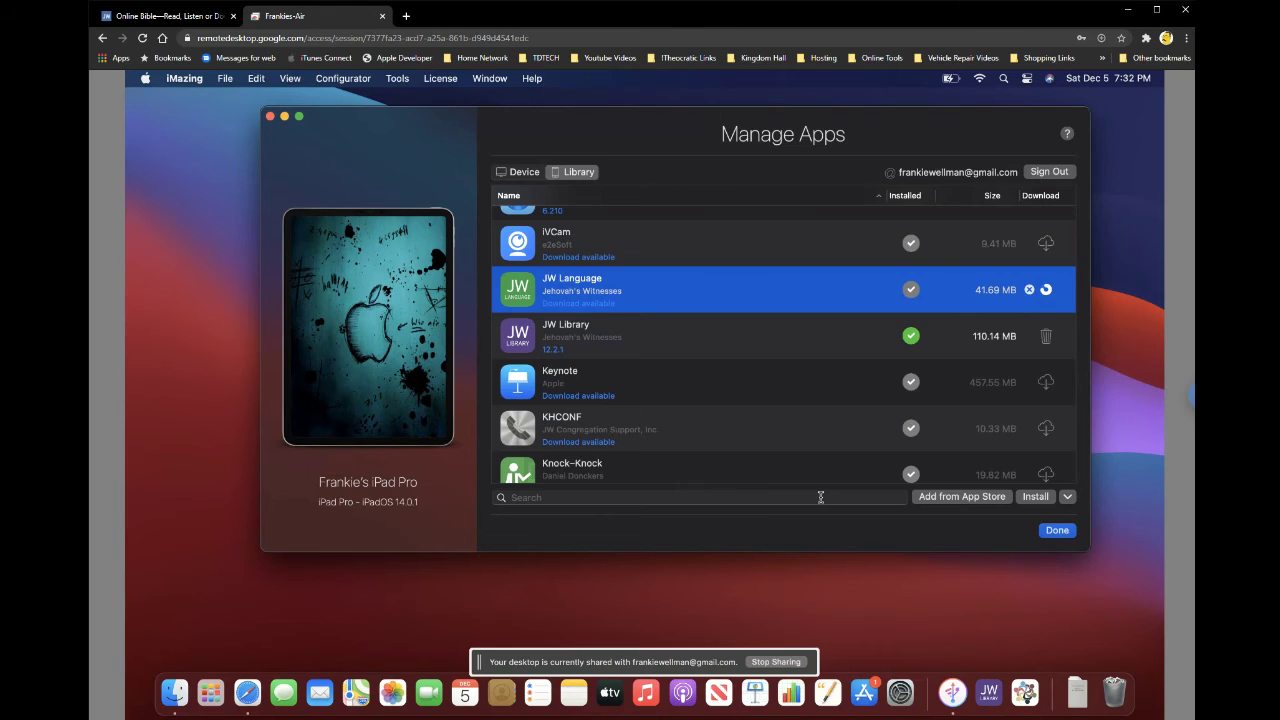
- Export the JW Language .ipa file from the library to the Applications folder, and minimize the Manage Apps window
right_click(714, 285)
left_click(755, 405)
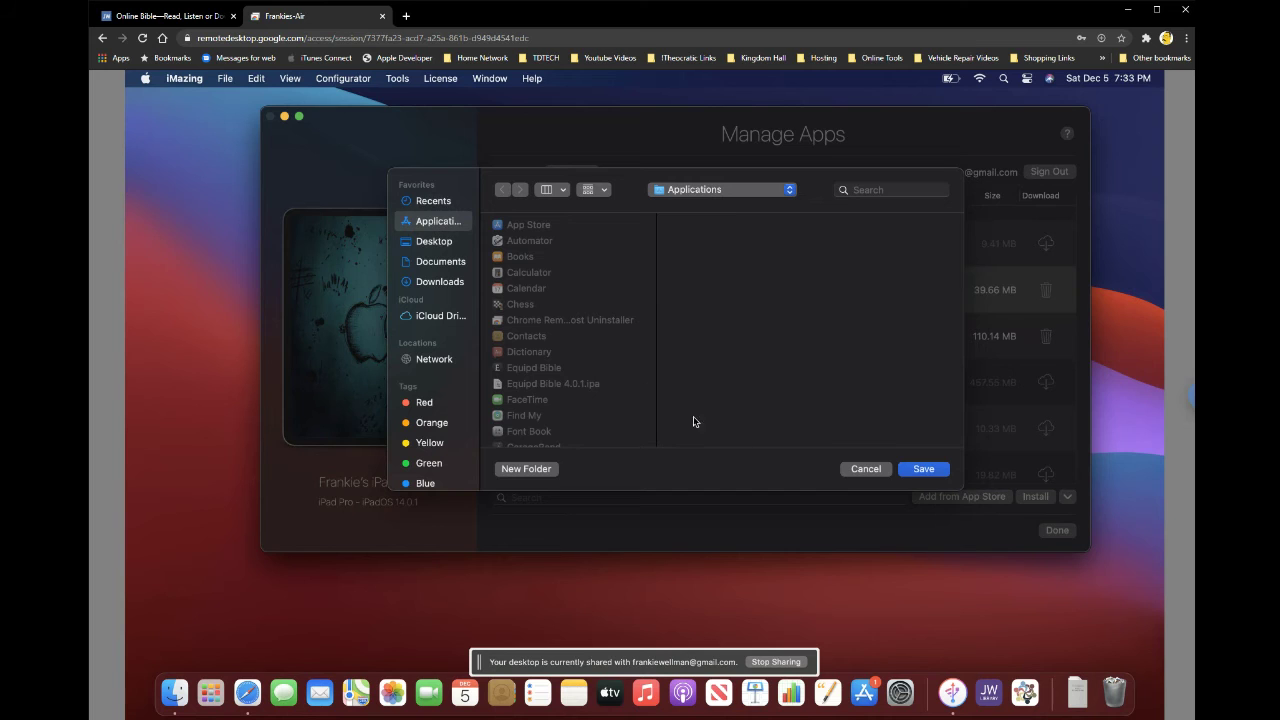
left_click(924, 470)
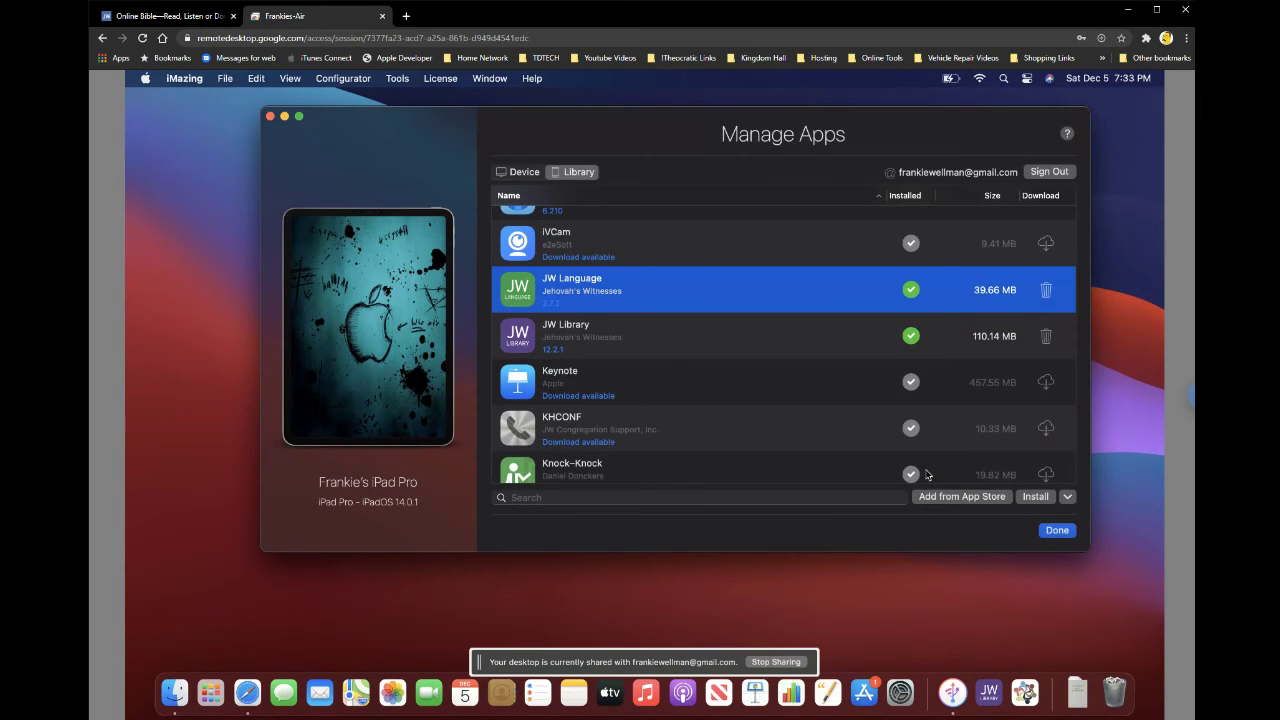
left_click(284, 117)
- Switch to Finder, open the Applications folder, and install JW Language from "JW Language 2.7.2.ipa"
left_click(465, 230)
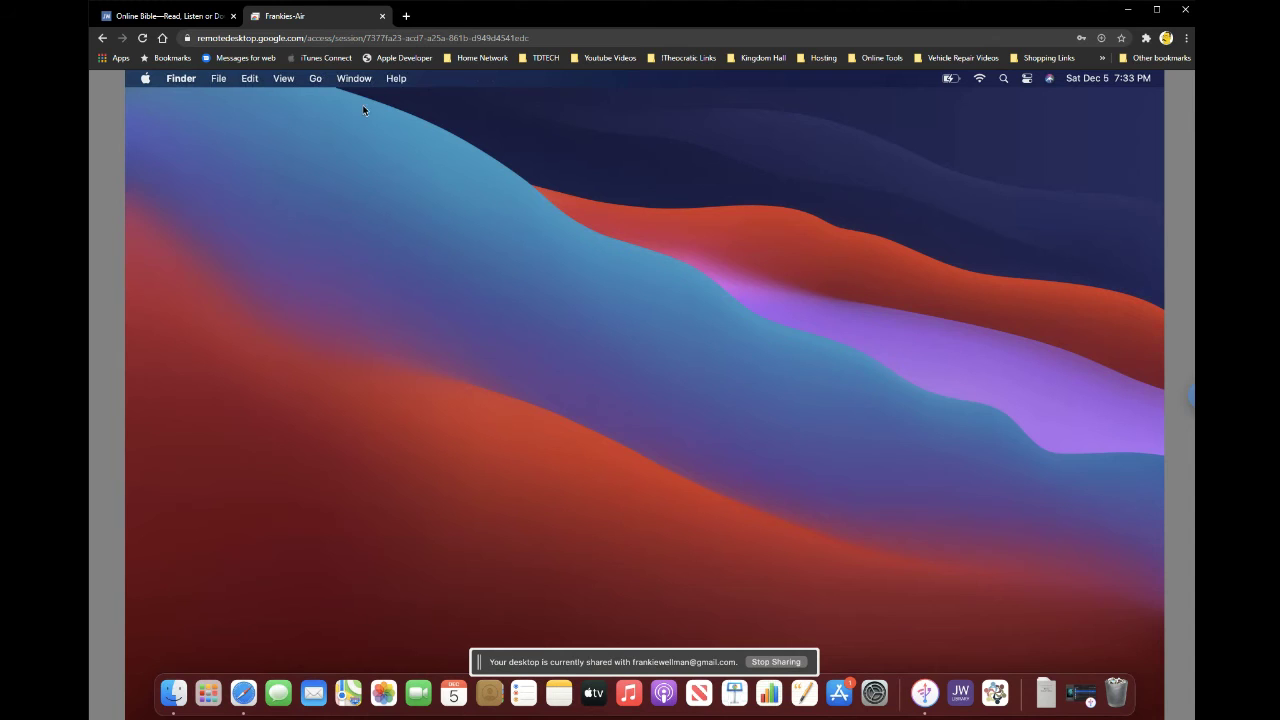
left_click(317, 82)
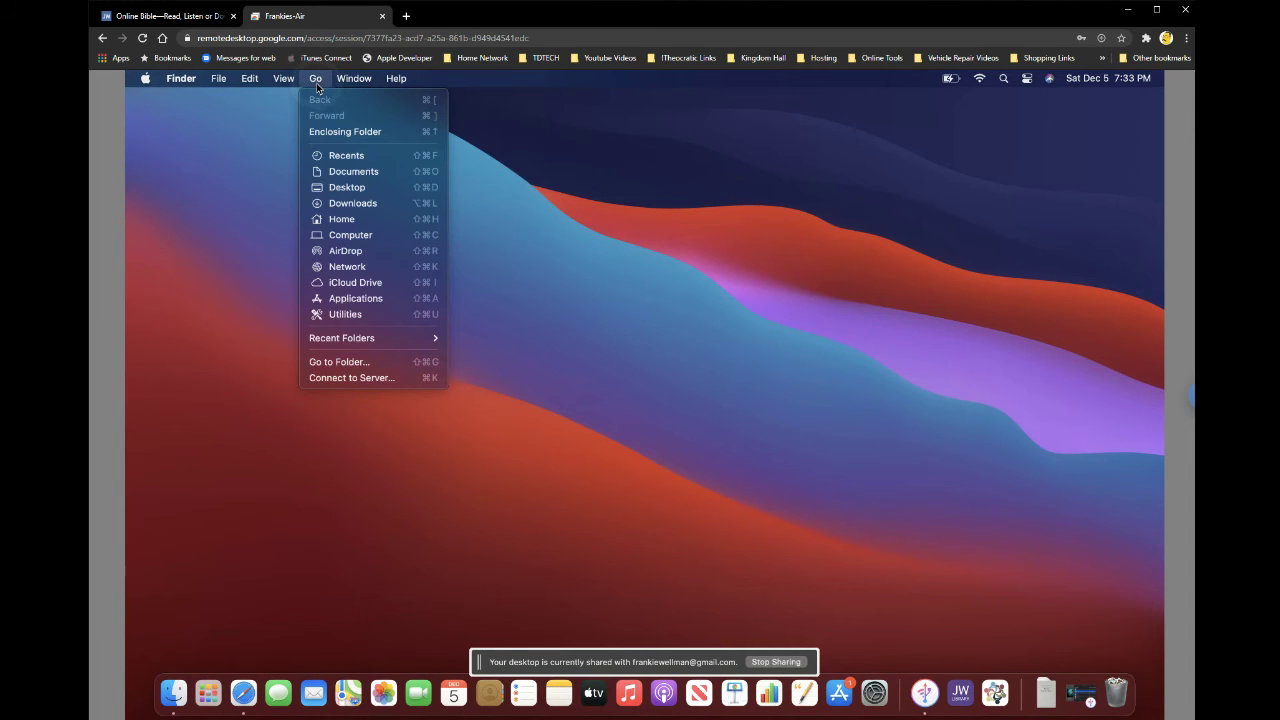
left_click(368, 306)
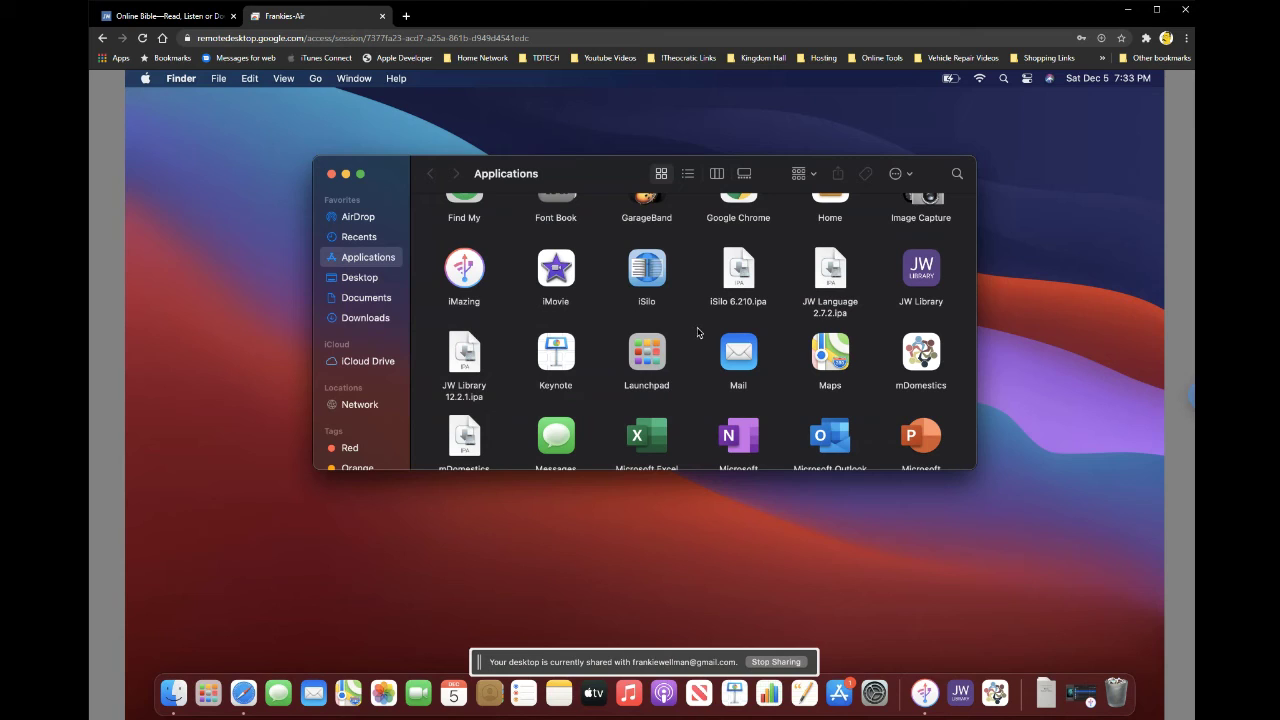
double_click(829, 284)
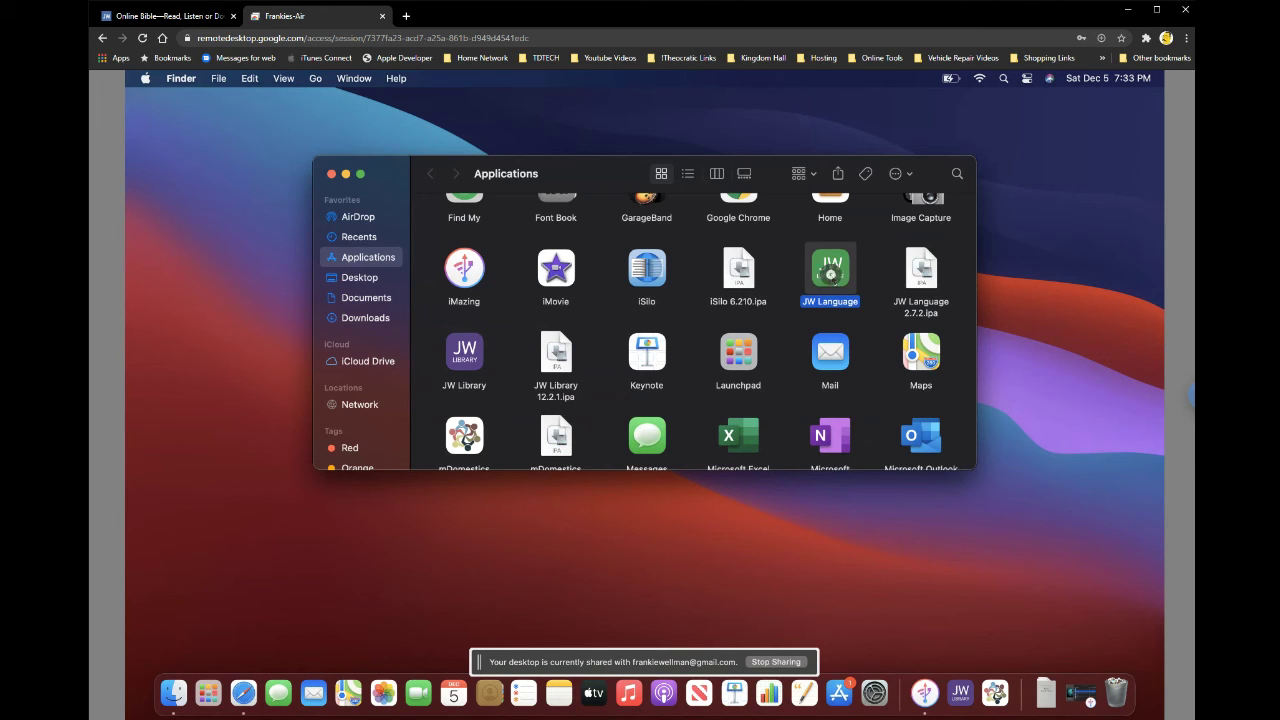
- Launch the installed JW Language app, allow it to use the current location, and reposition its window slightly
double_click(838, 280)
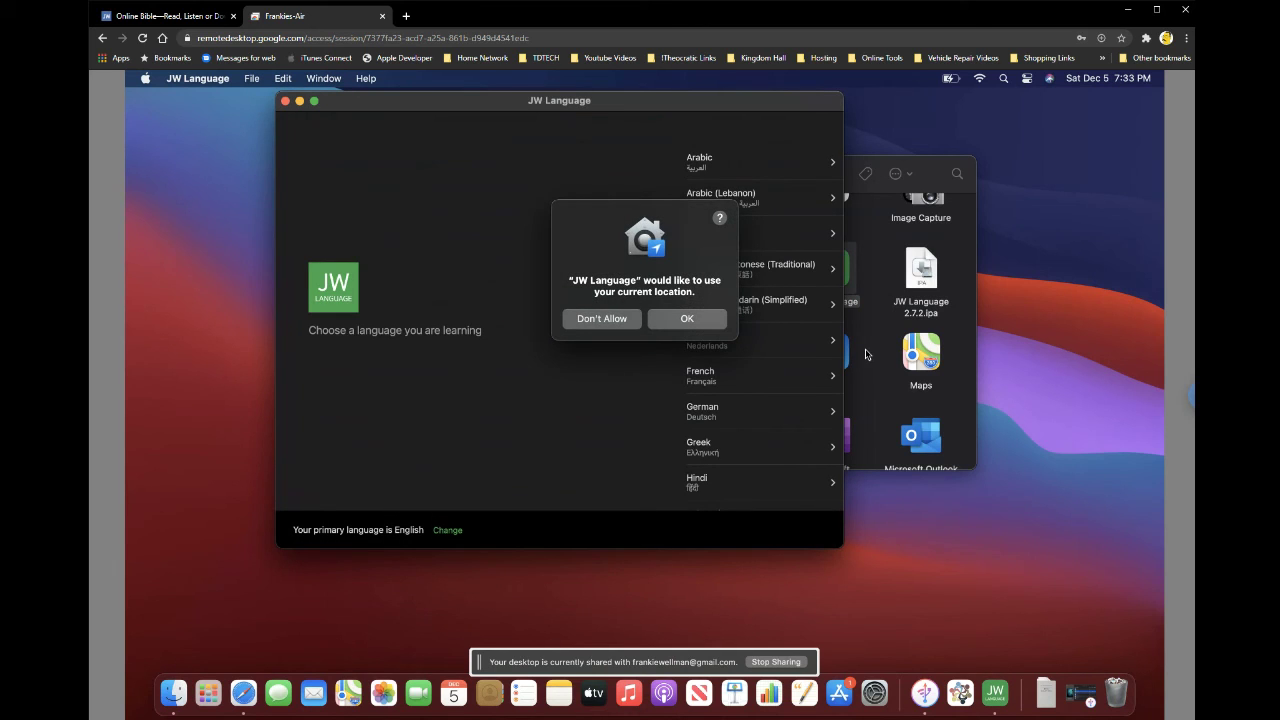
left_click(688, 320)
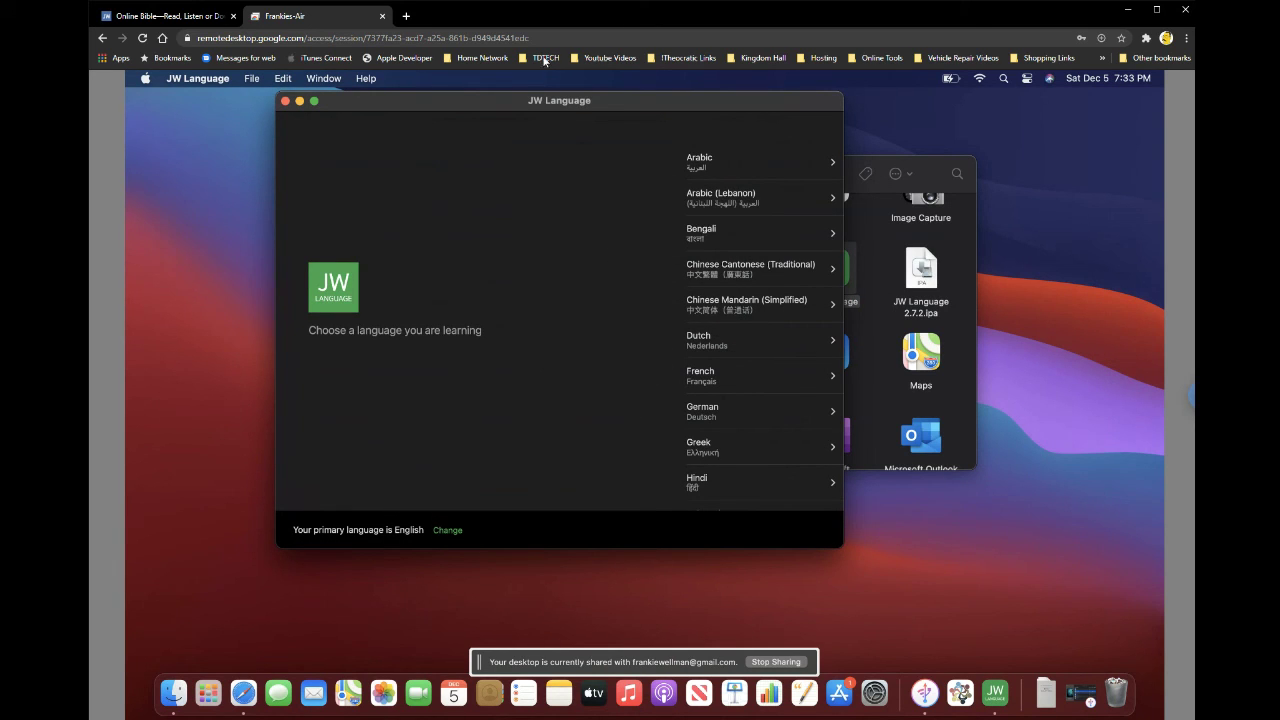
left_click_drag(535, 102, 581, 99)
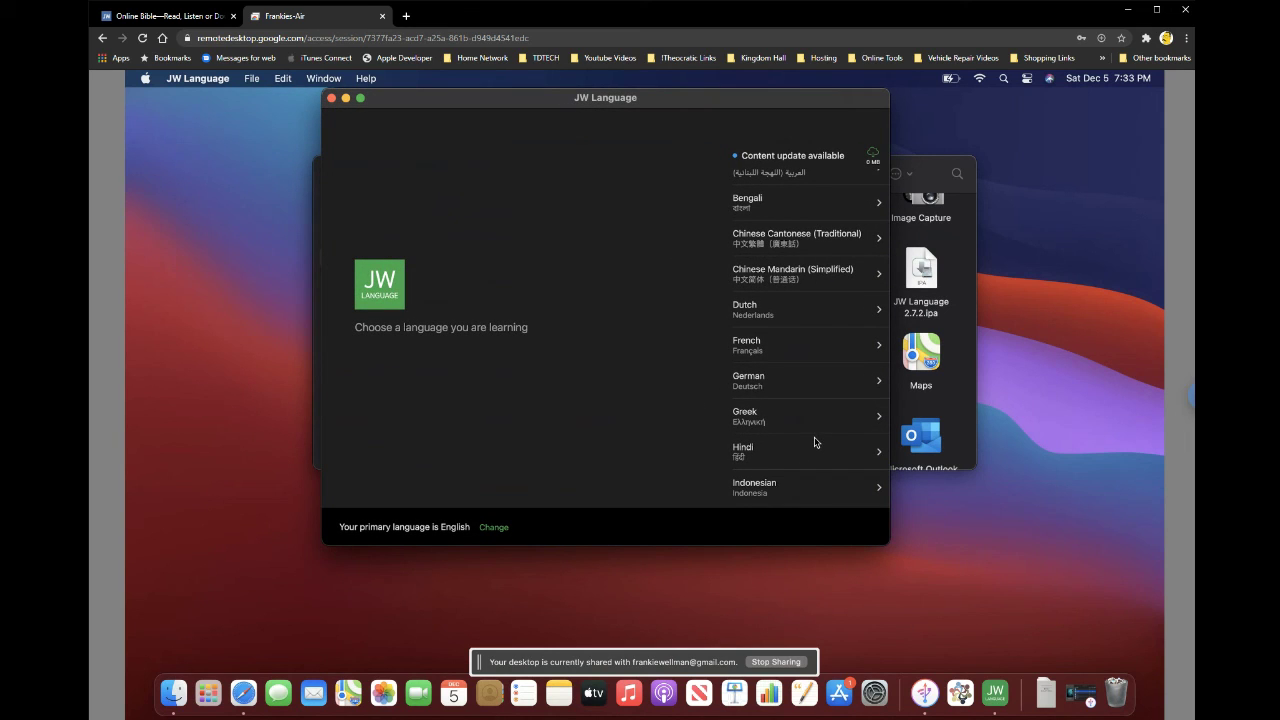
- Choose German as the language being learned, and close the JW Language and Applications windows
left_click(762, 379)
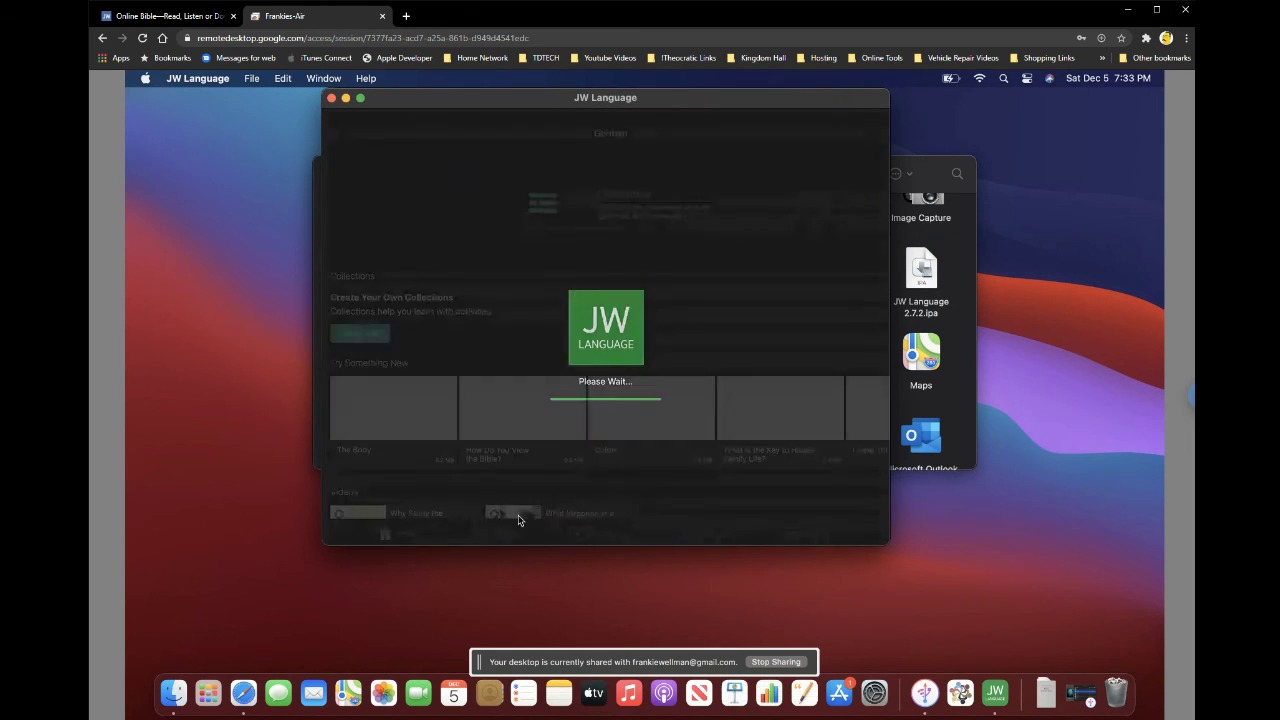
left_click(605, 428)
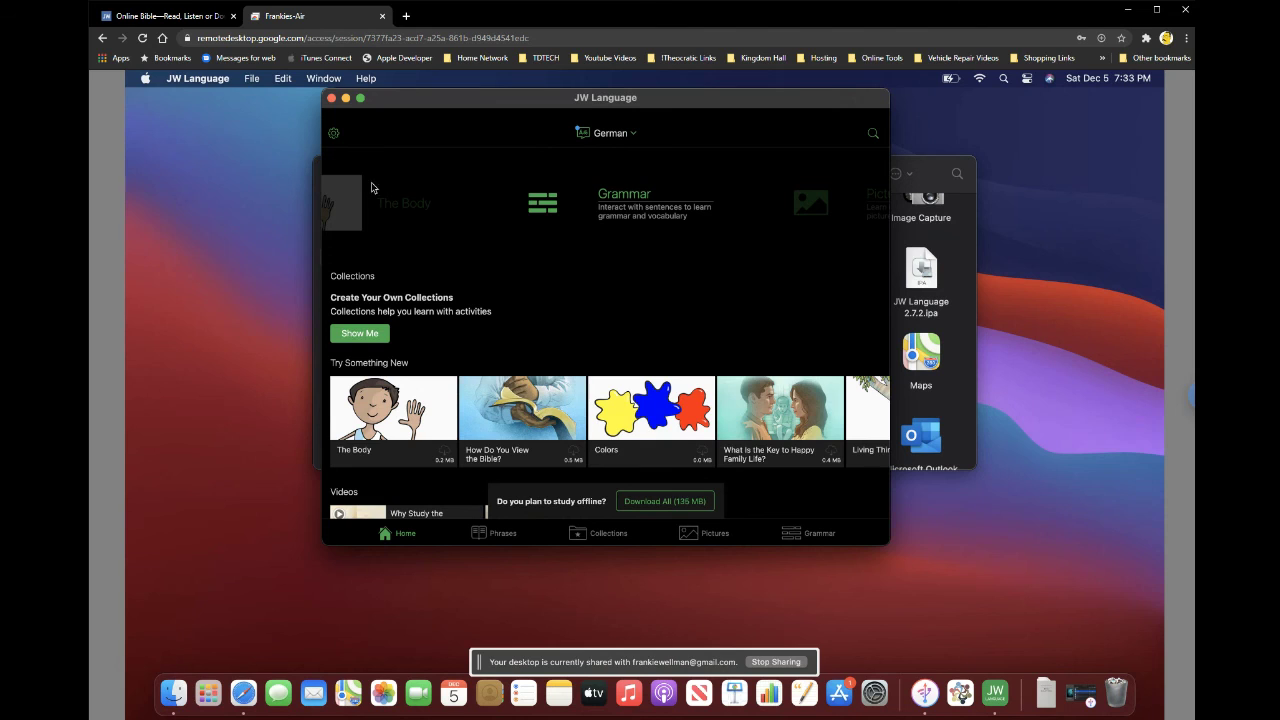
left_click(331, 98)
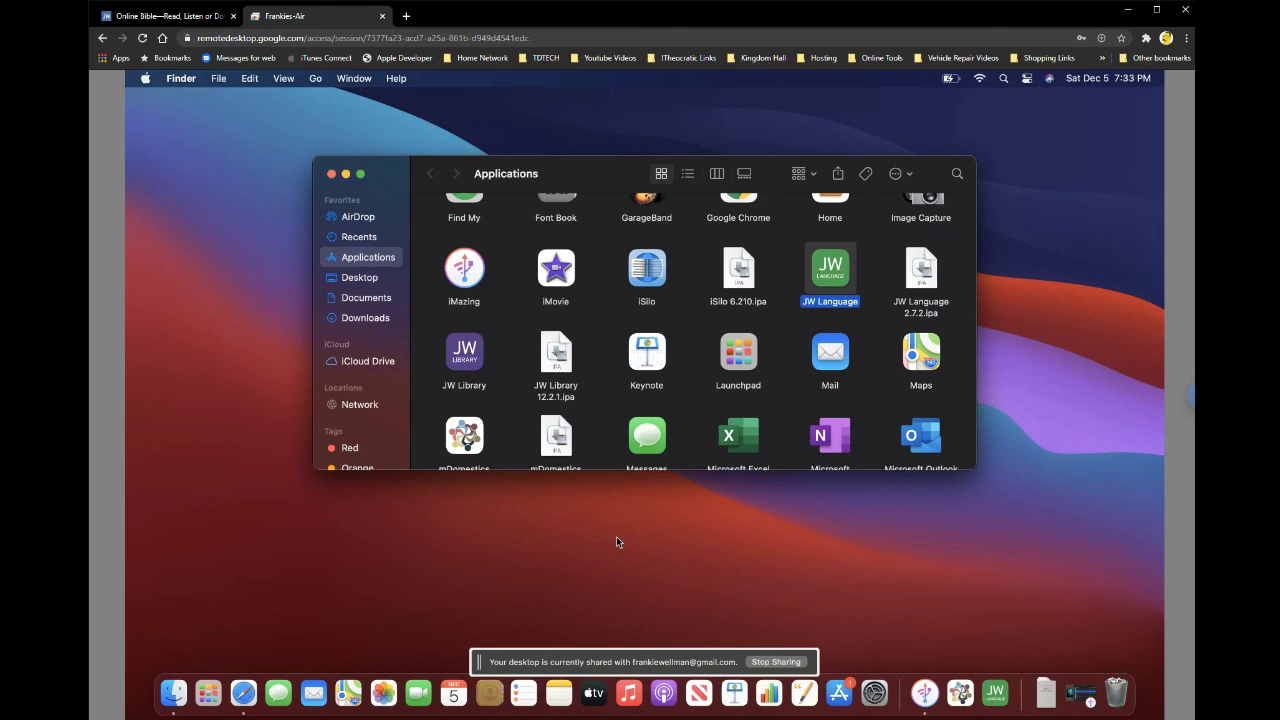
left_click(331, 174)
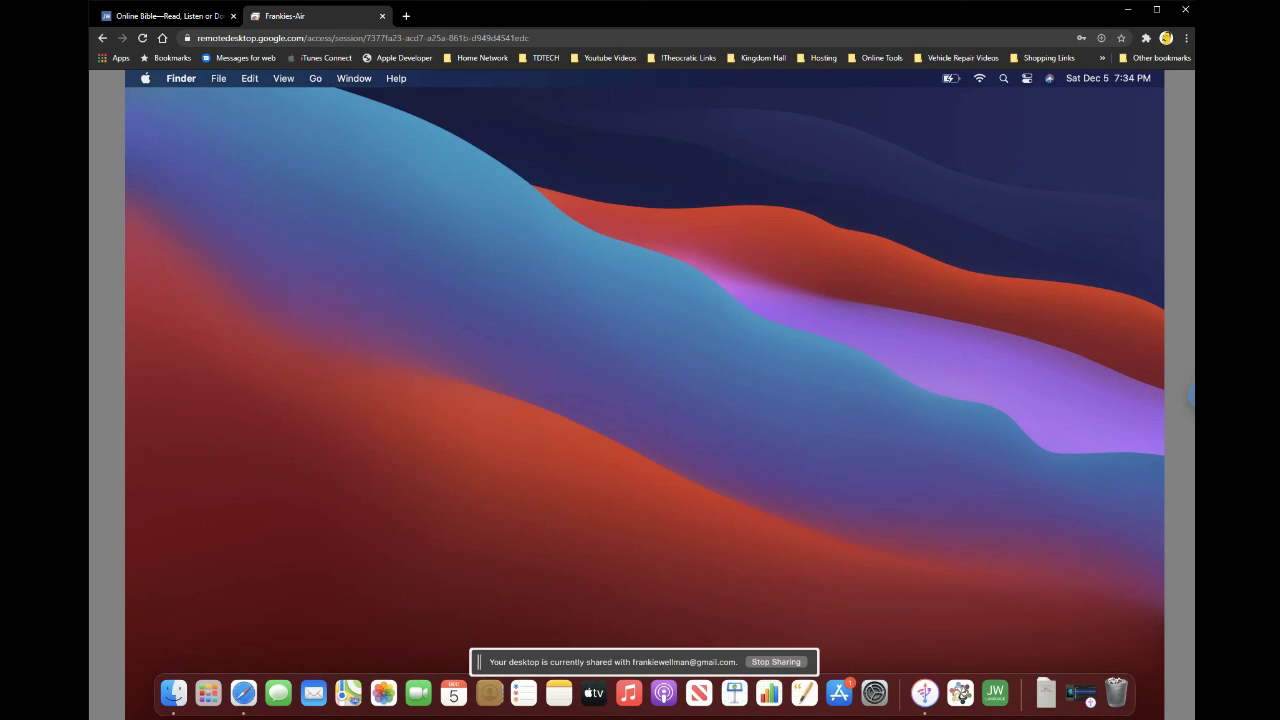